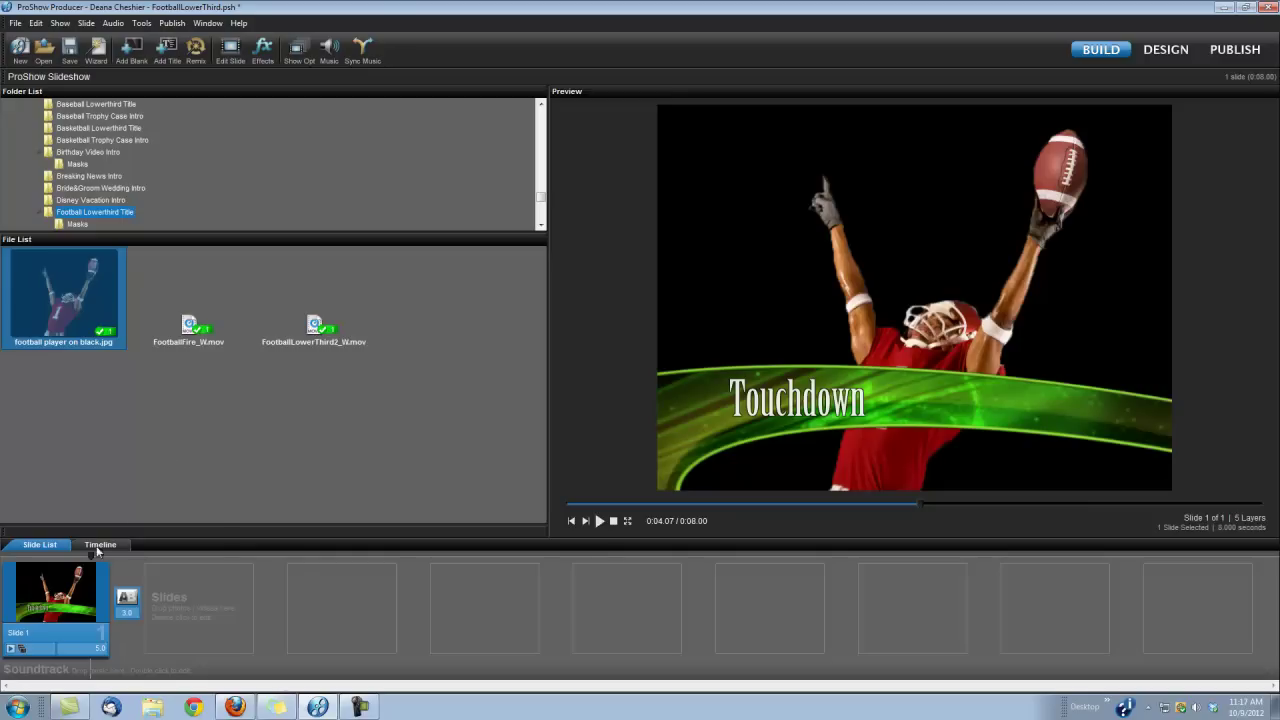
Cut Slide 1 and add 'football player on black.jpg' as a new 5-second slide.
right_click(60, 606)
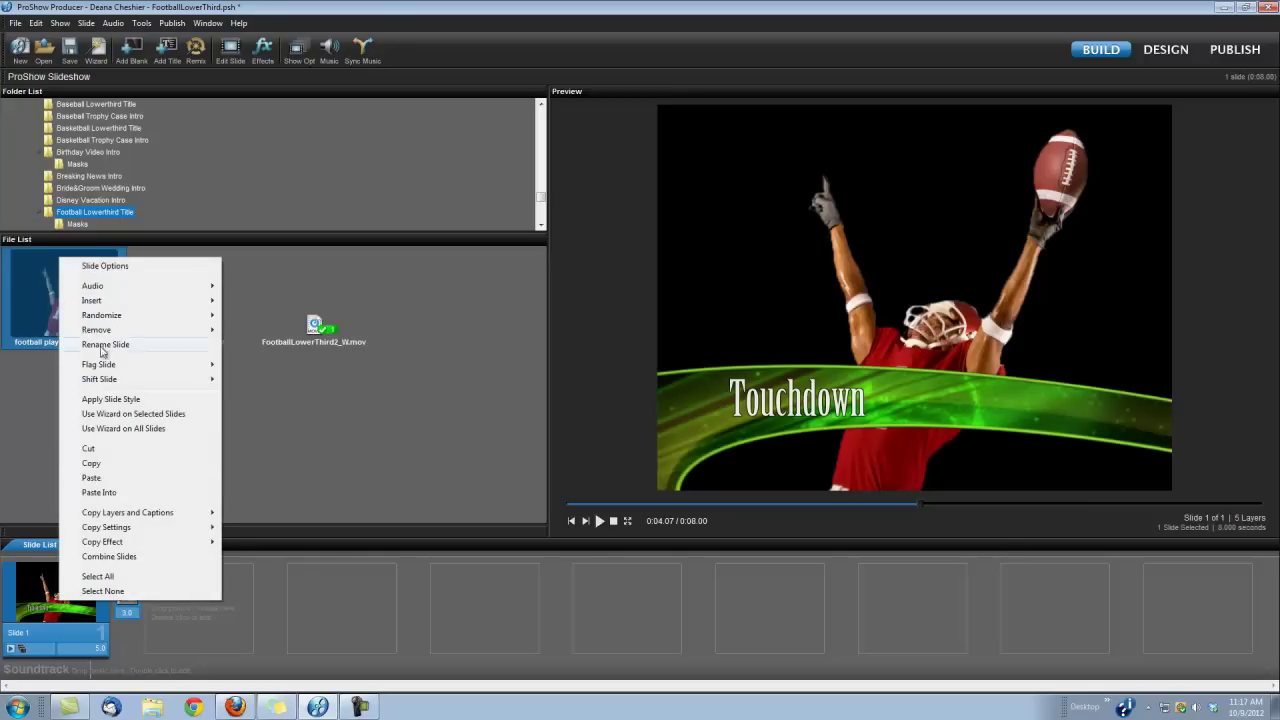
left_click(90, 448)
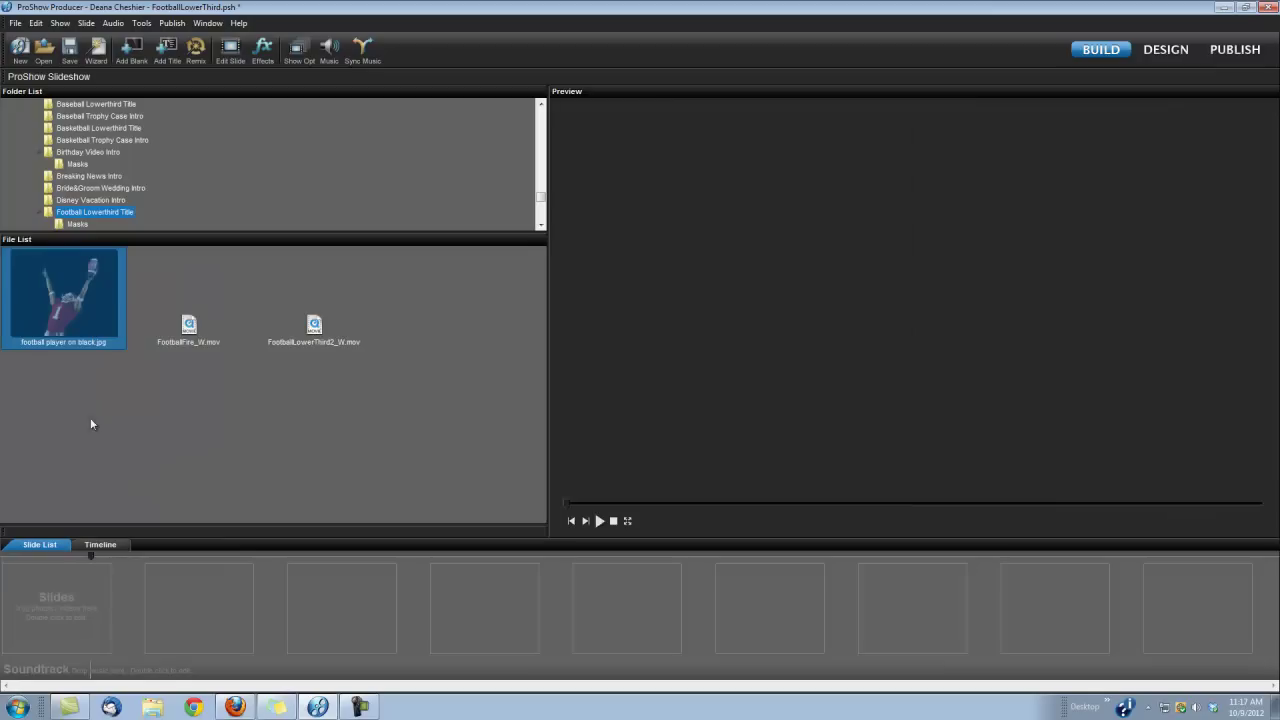
left_click(78, 310)
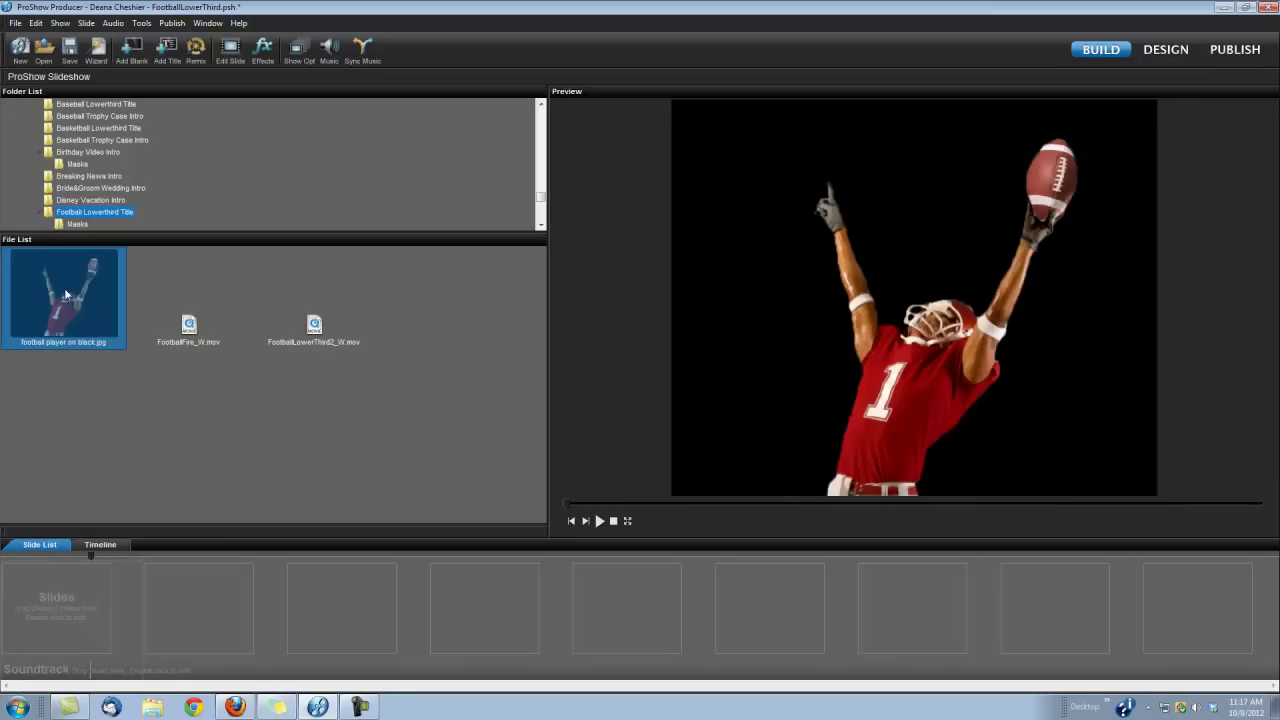
left_click_drag(66, 293, 60, 592)
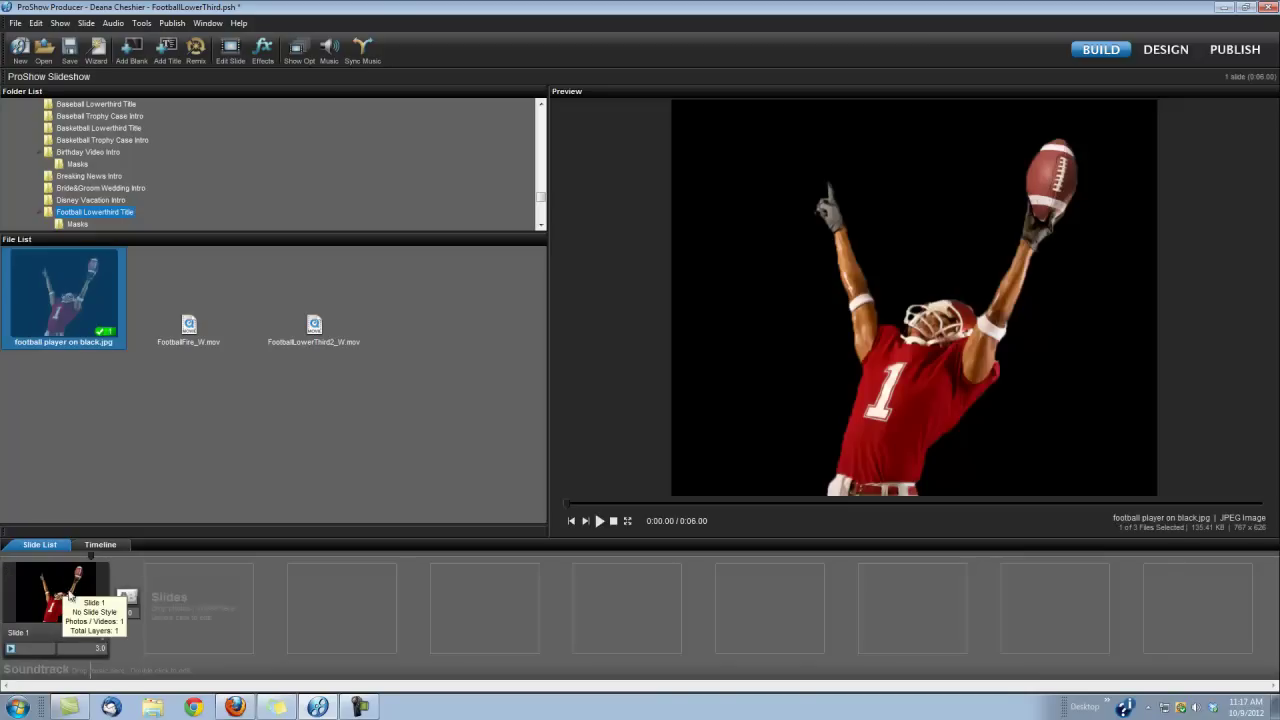
left_click(100, 648)
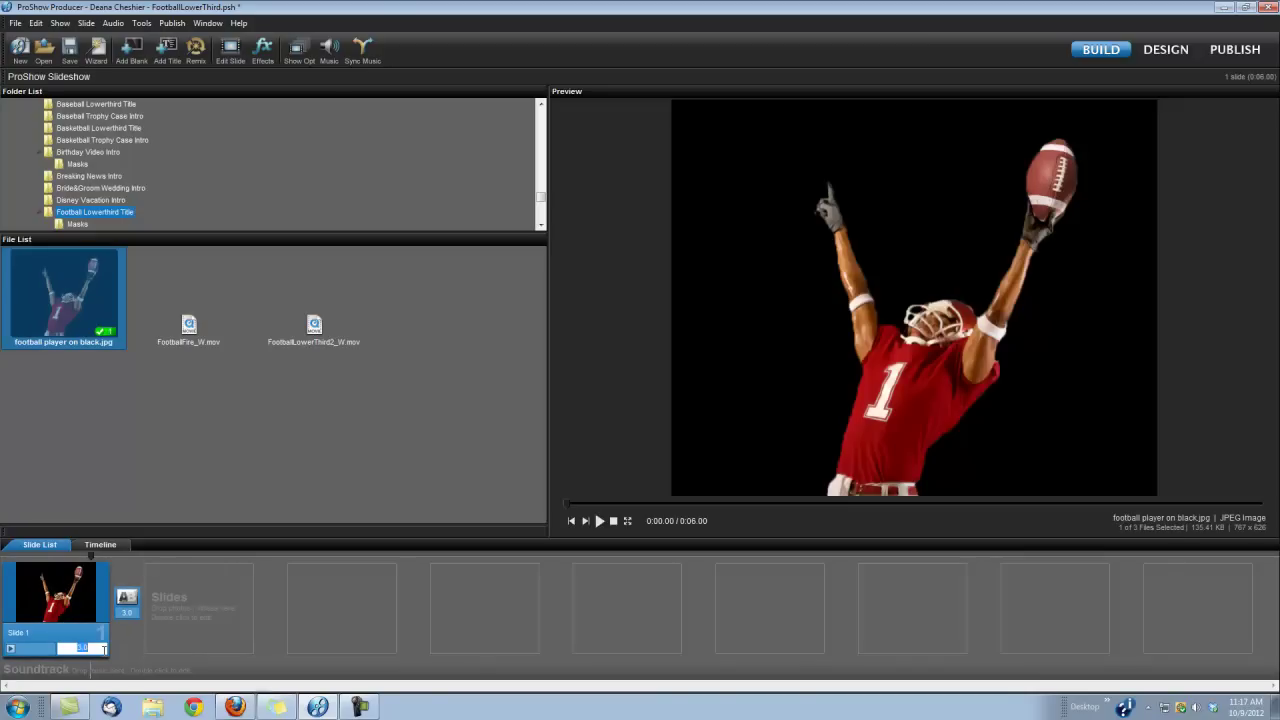
type("5")
key("Return")
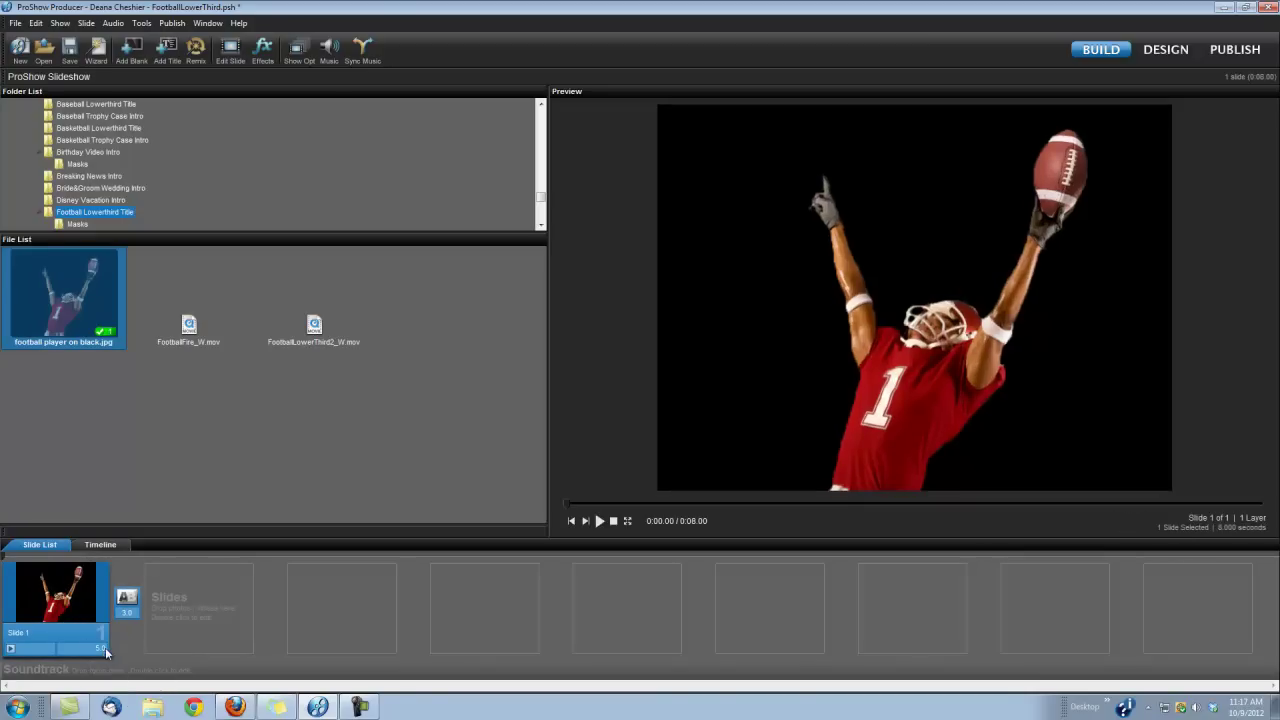
Enlarge the player photo slightly and add the FootballLowerThird2_W swoosh video as a layer.
double_click(68, 595)
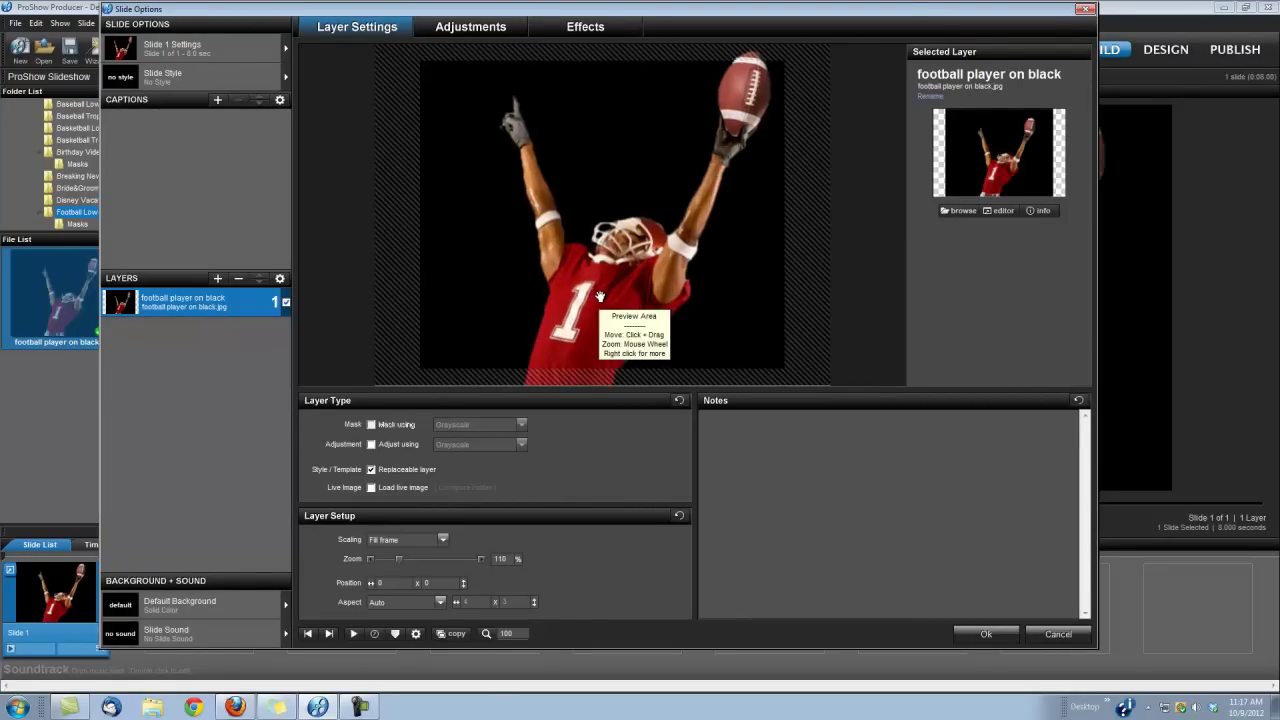
scroll(593, 309, "up", 2)
scroll(593, 309, "down", 1)
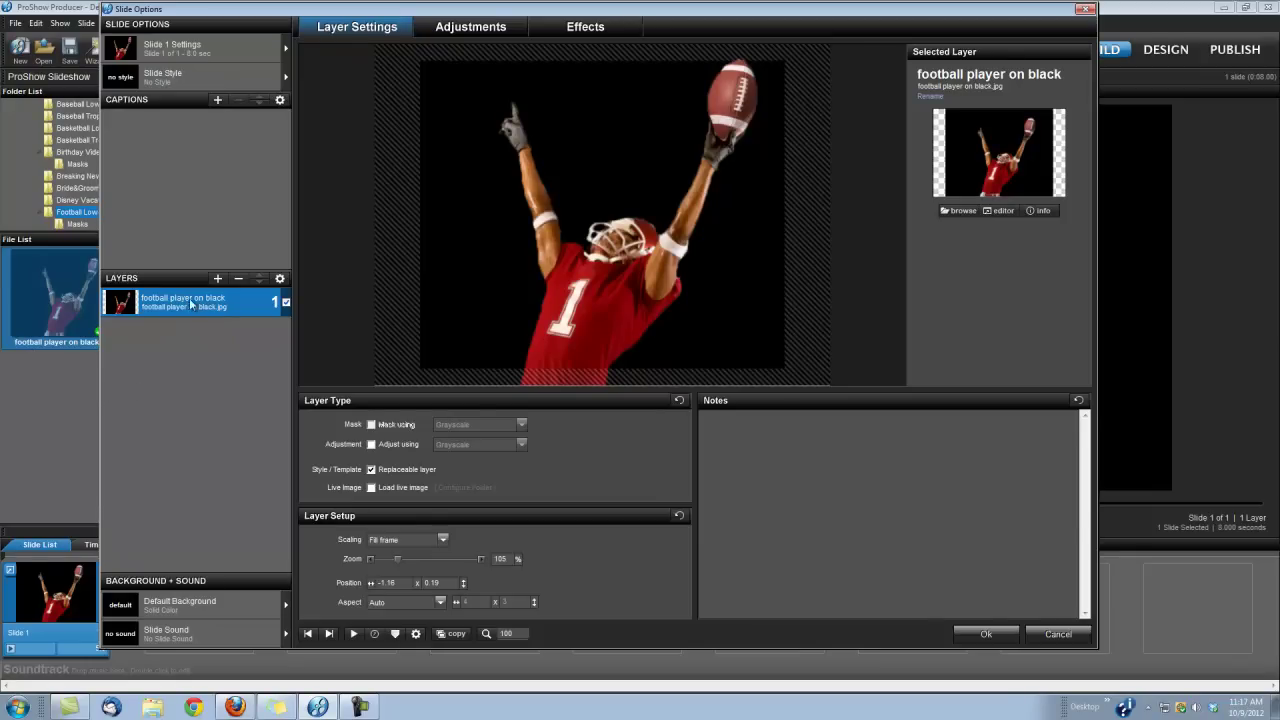
left_click(217, 279)
left_click(247, 297)
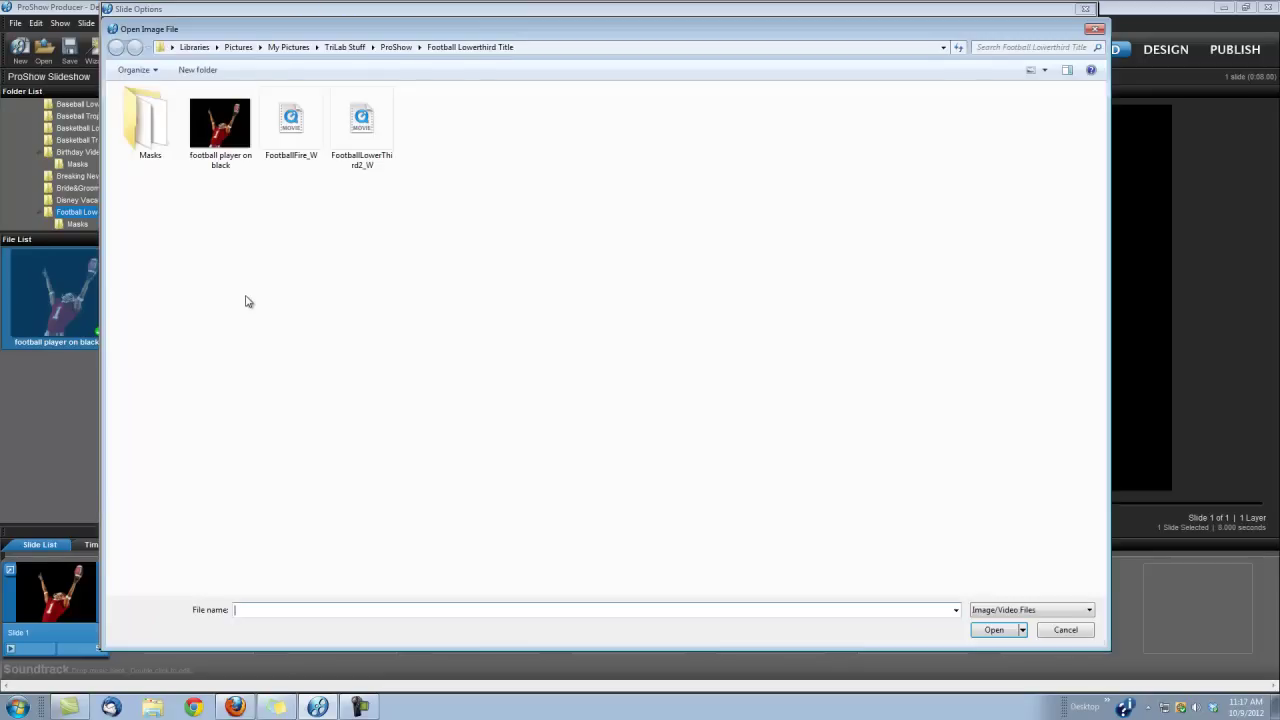
left_click(364, 125)
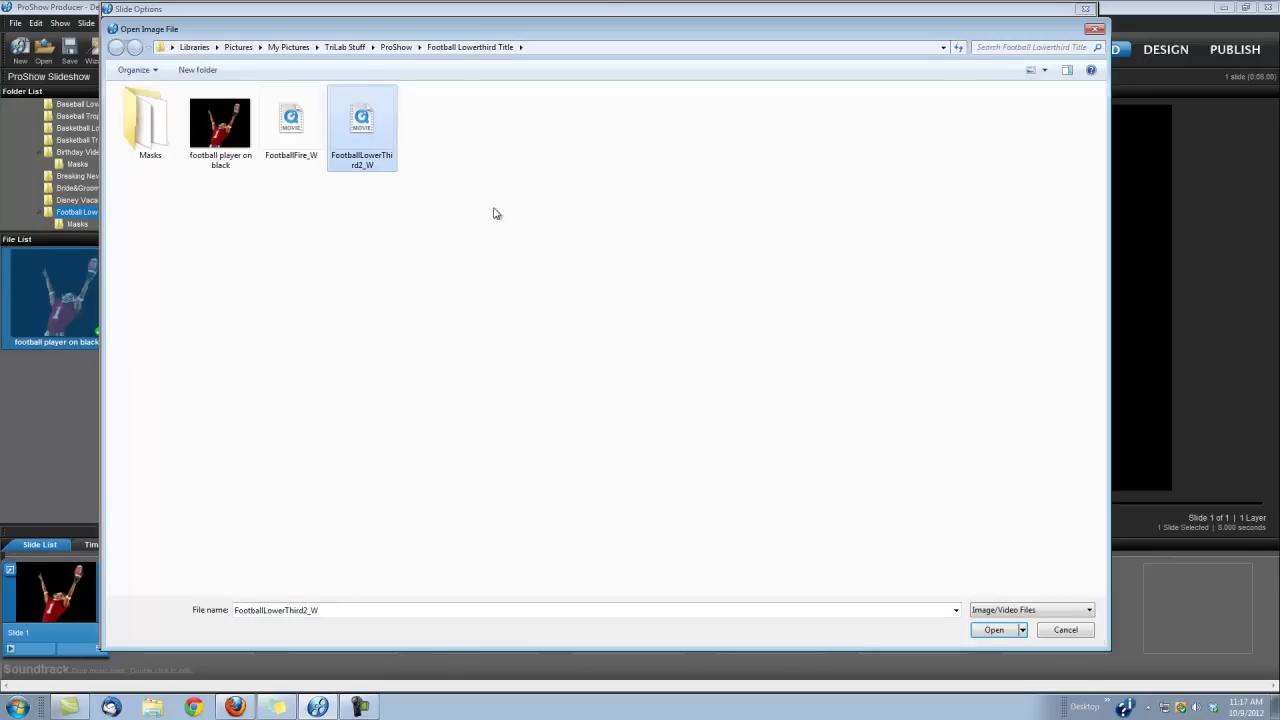
left_click(994, 630)
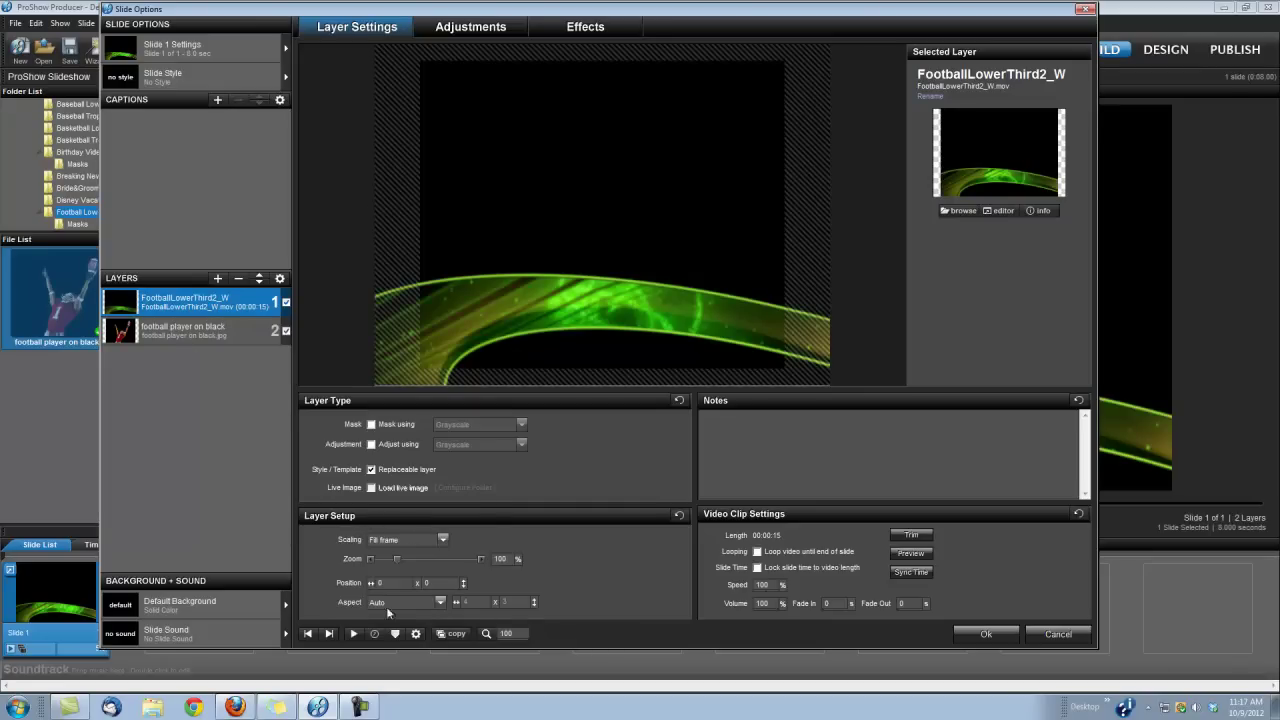
Set the swoosh layer's aspect to 16:9.
left_click(441, 603)
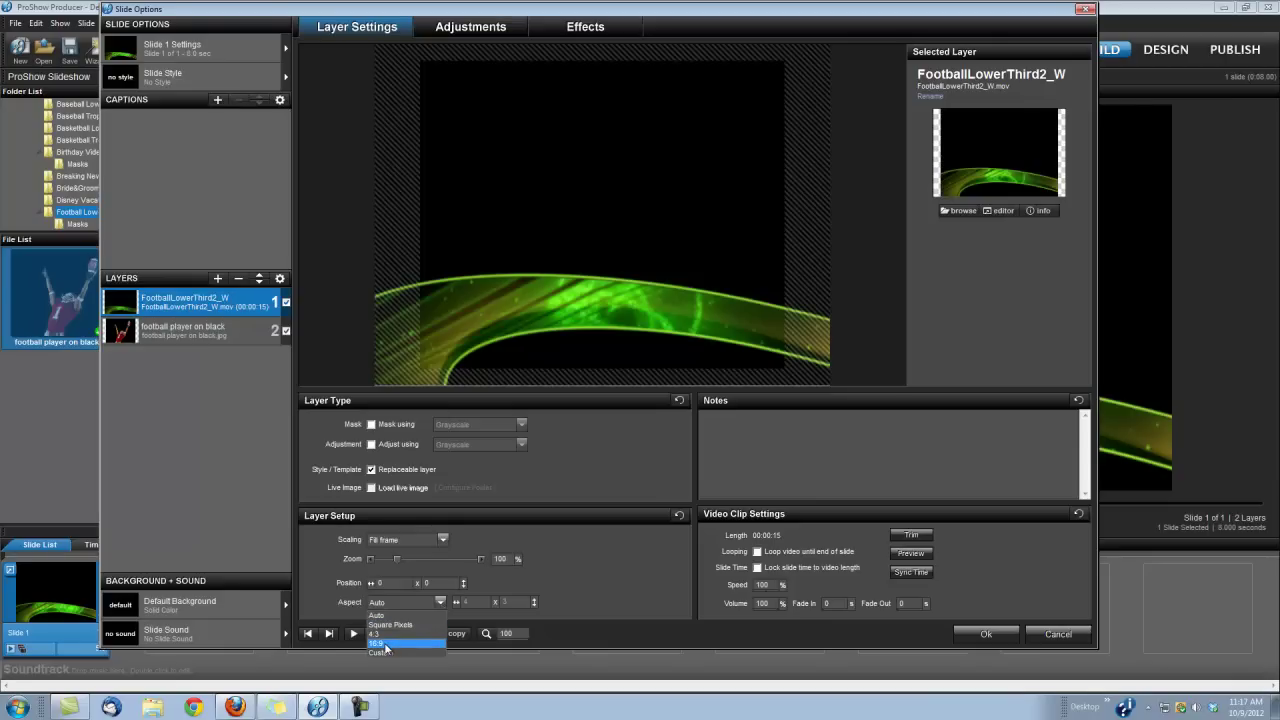
left_click(384, 644)
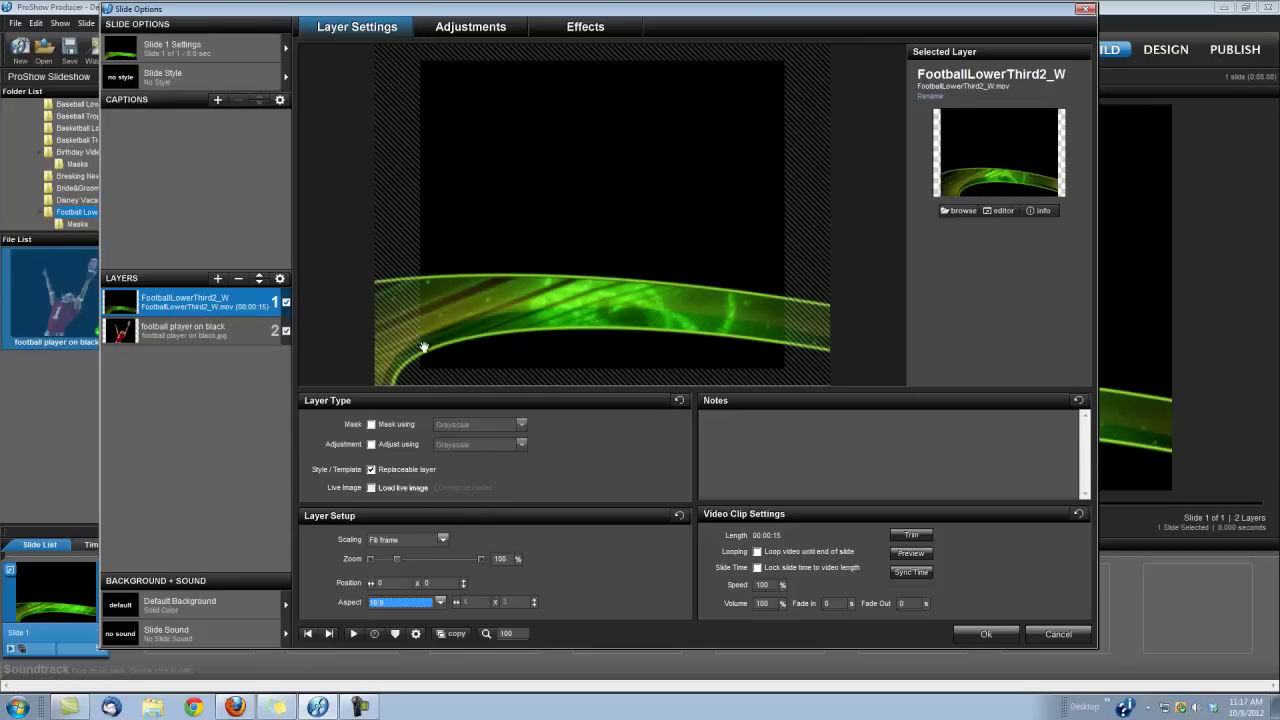
left_click(440, 603)
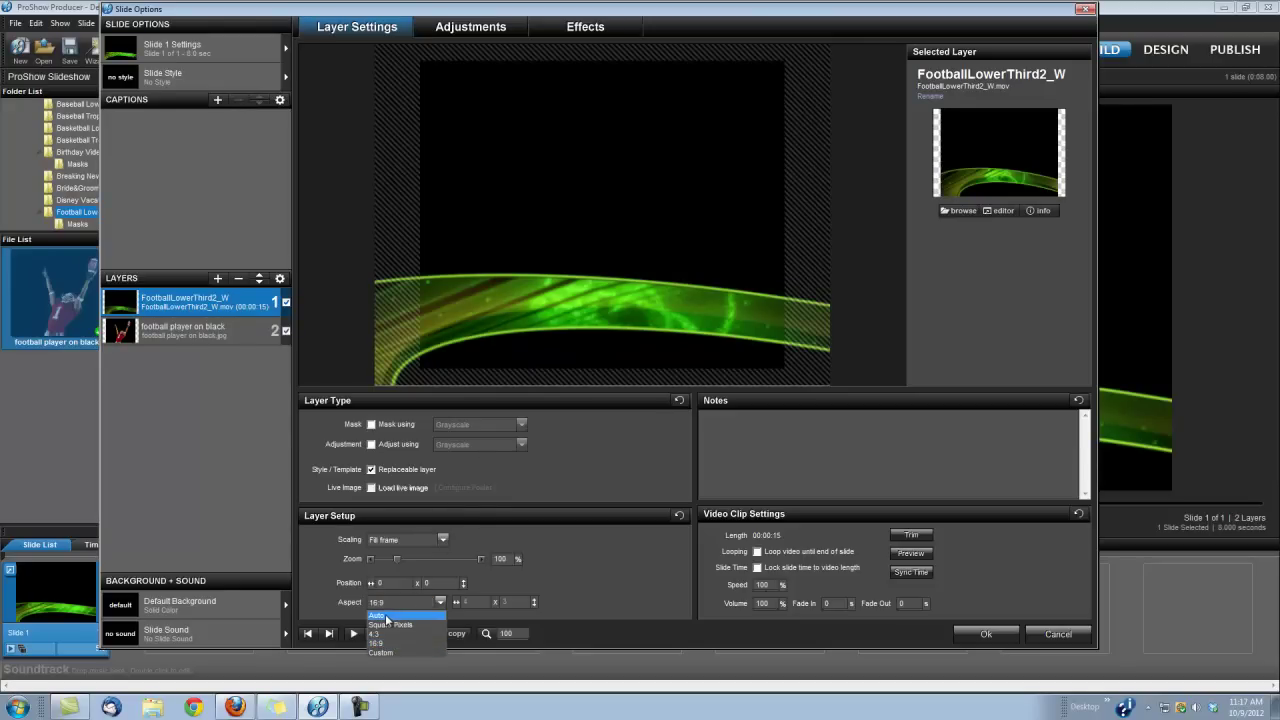
left_click(385, 614)
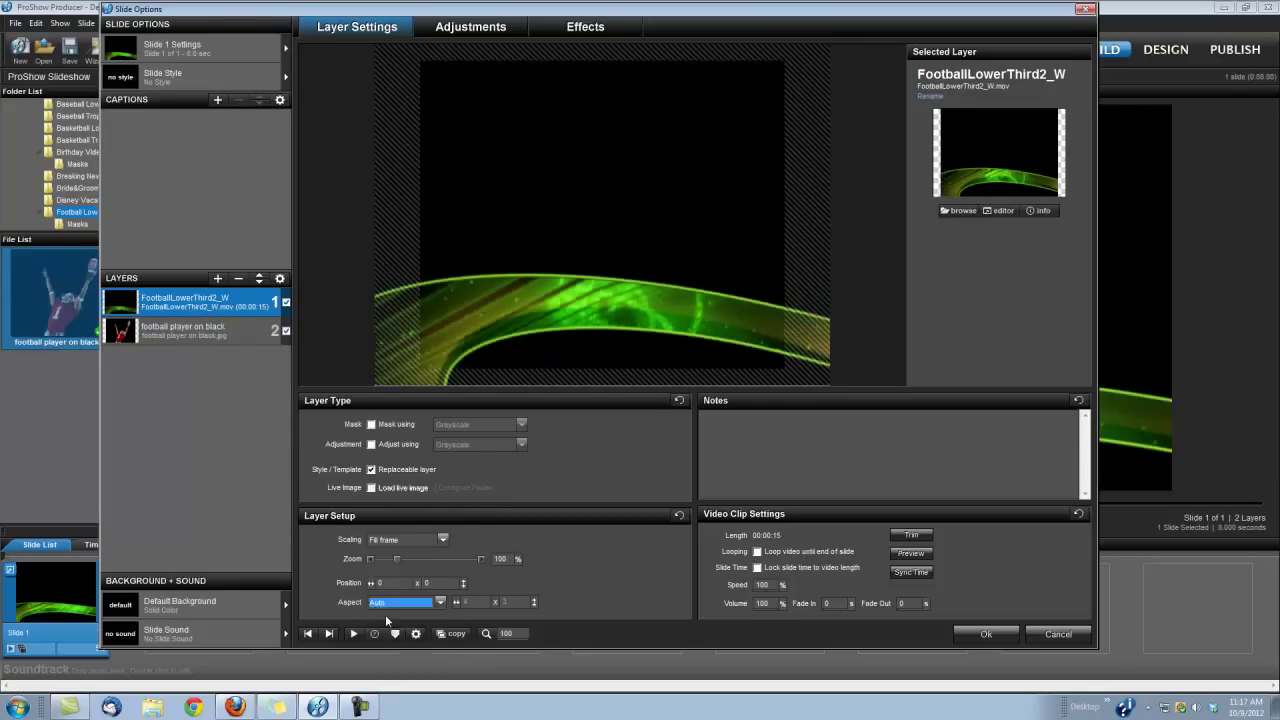
left_click(438, 603)
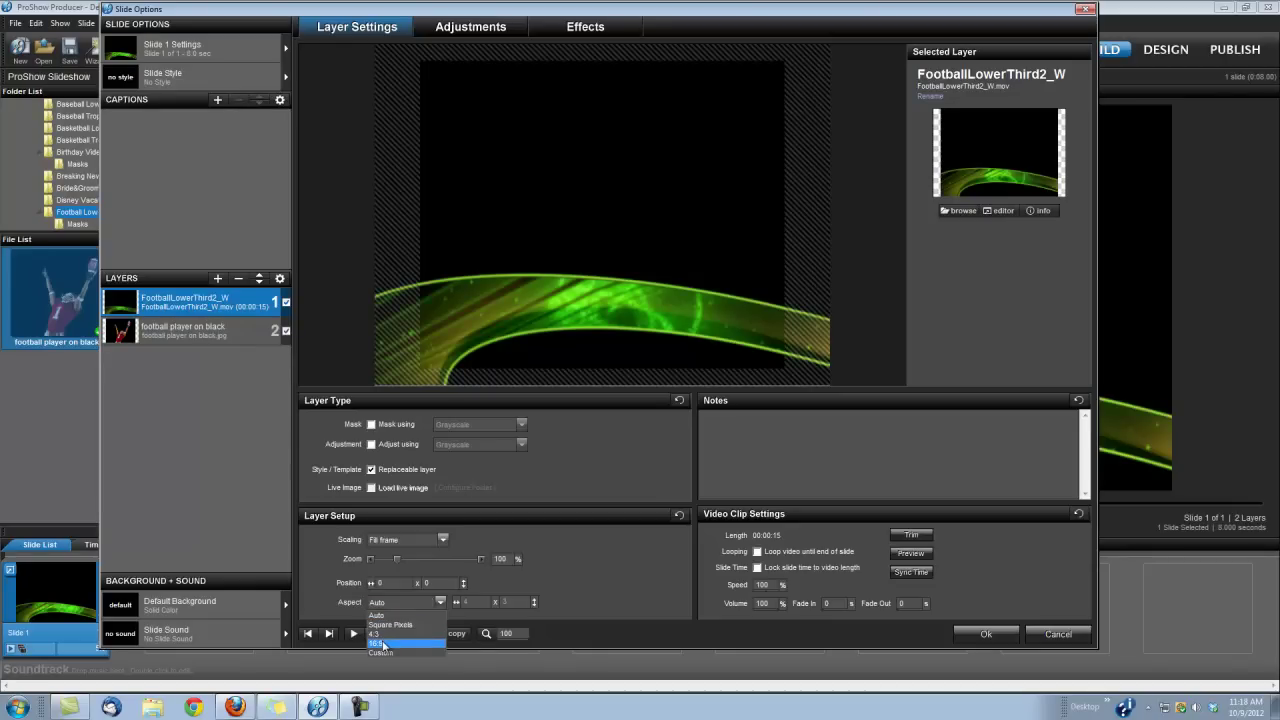
left_click(383, 644)
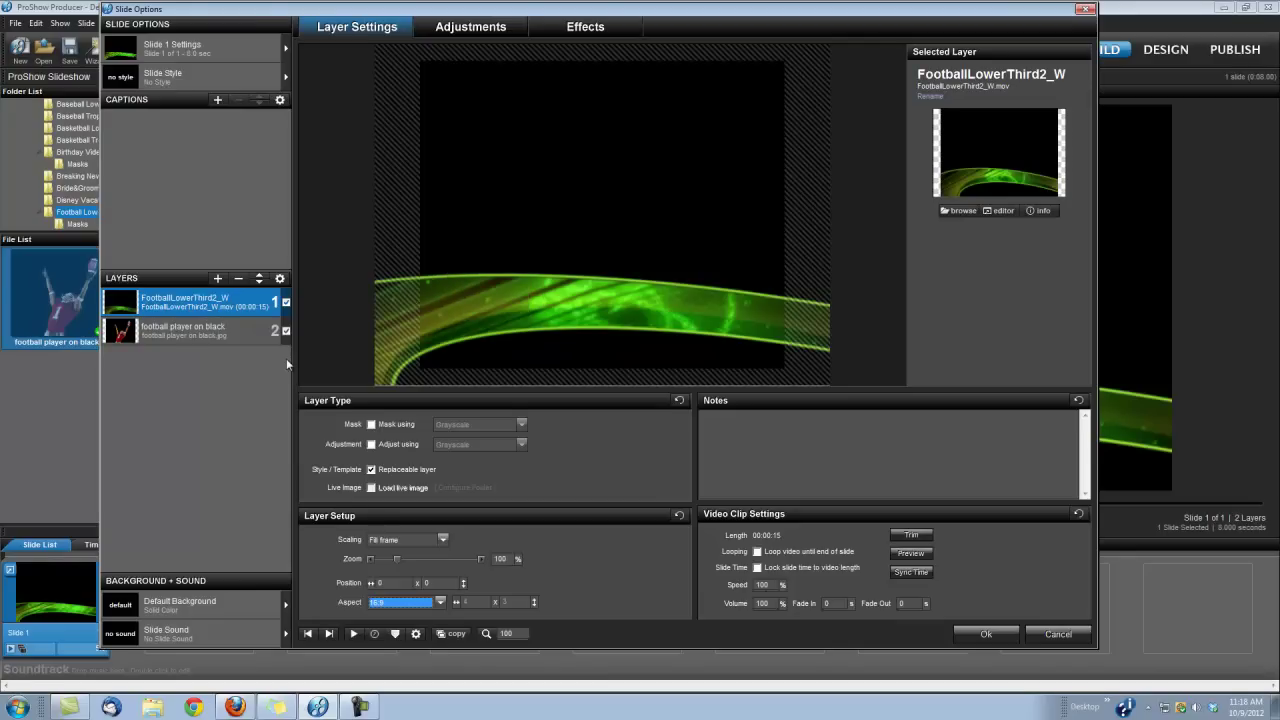
Add FootballLowerThird2_W from the Masks folder as a masking layer at 16:9 aspect.
left_click(217, 279)
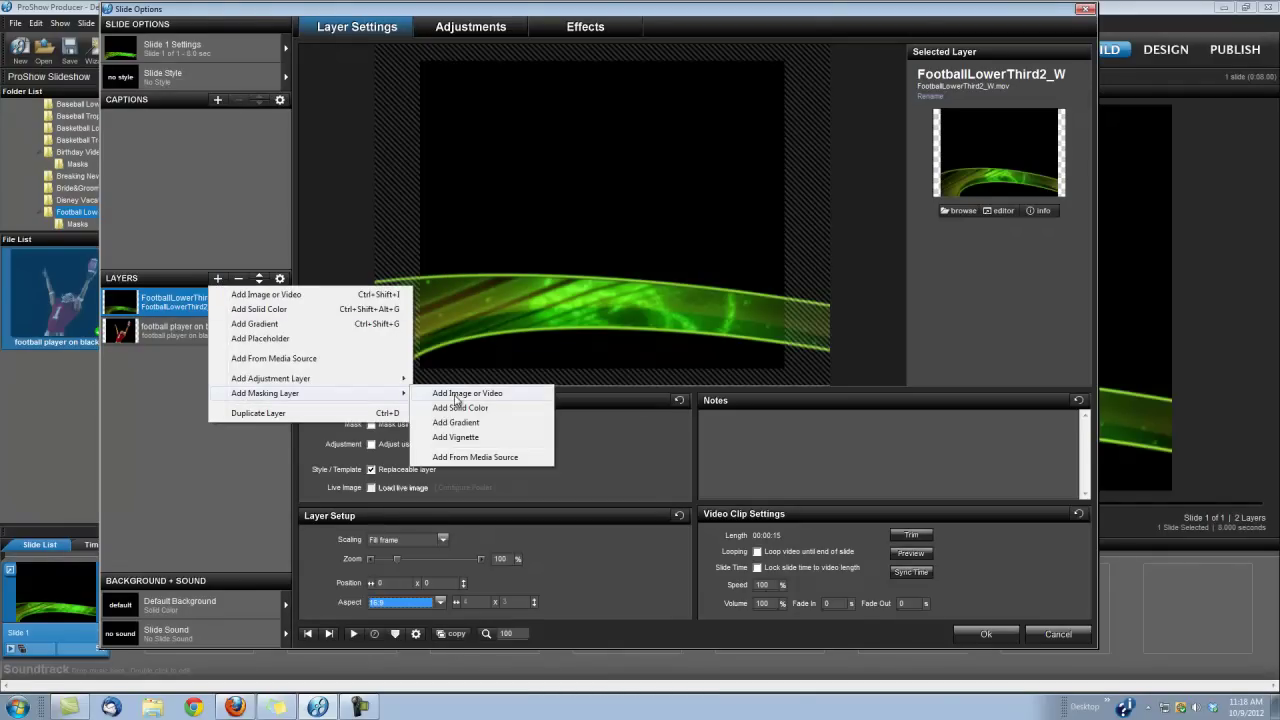
left_click(455, 400)
double_click(150, 118)
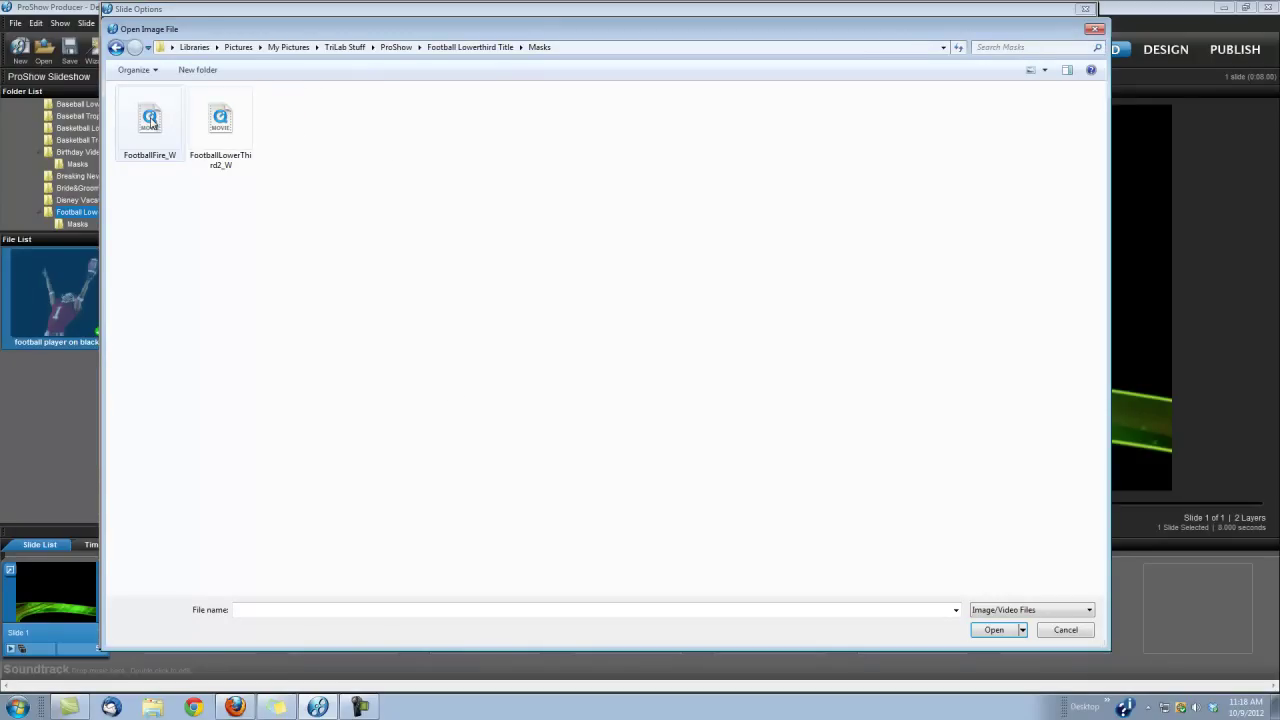
left_click(220, 119)
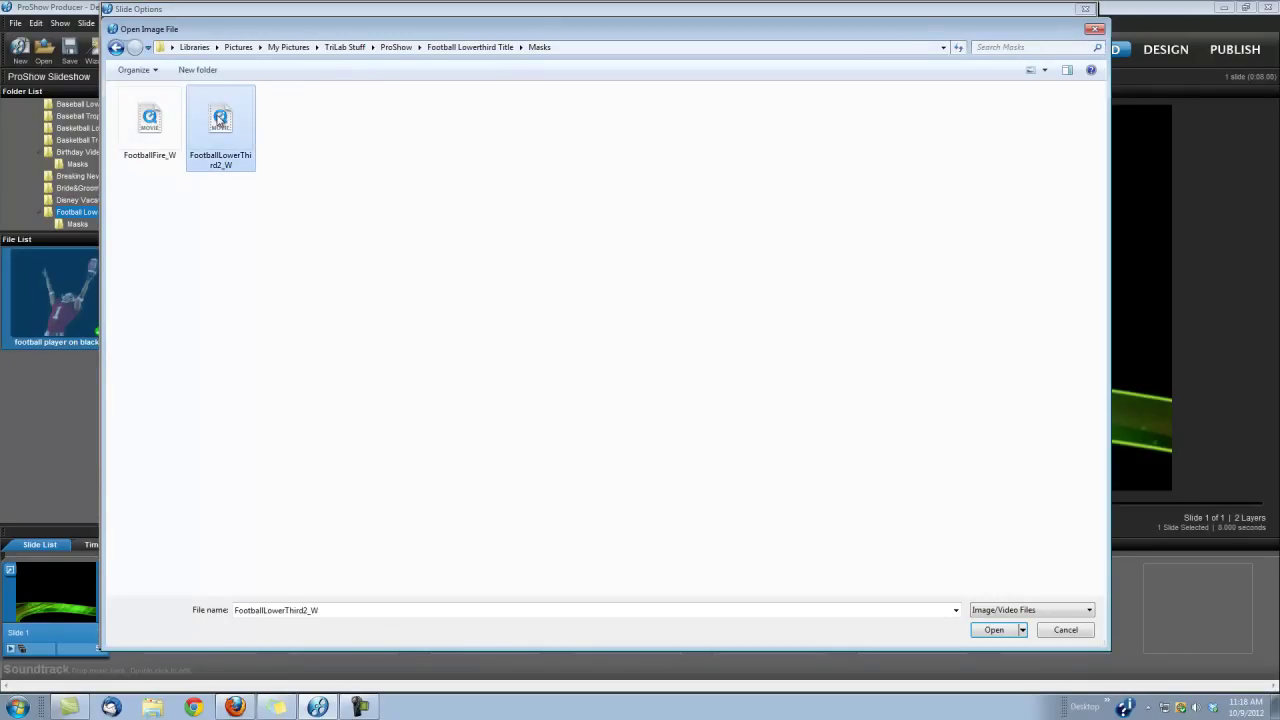
left_click(995, 630)
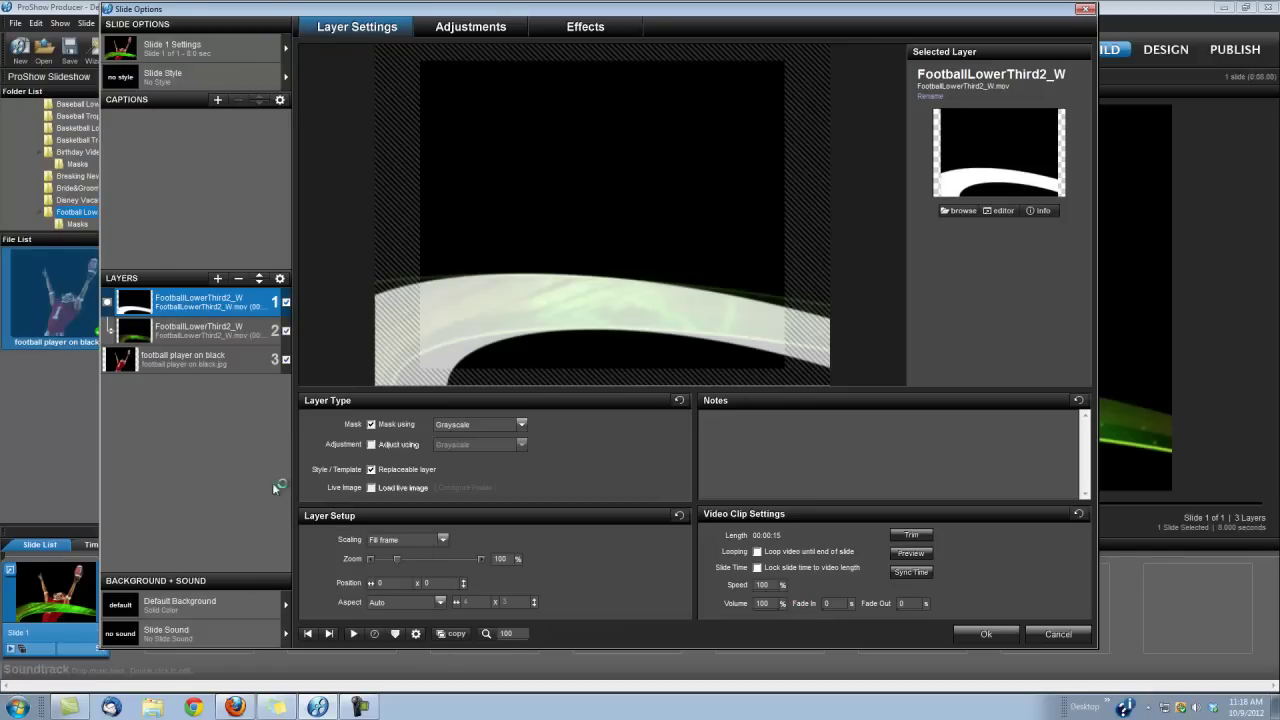
left_click(439, 604)
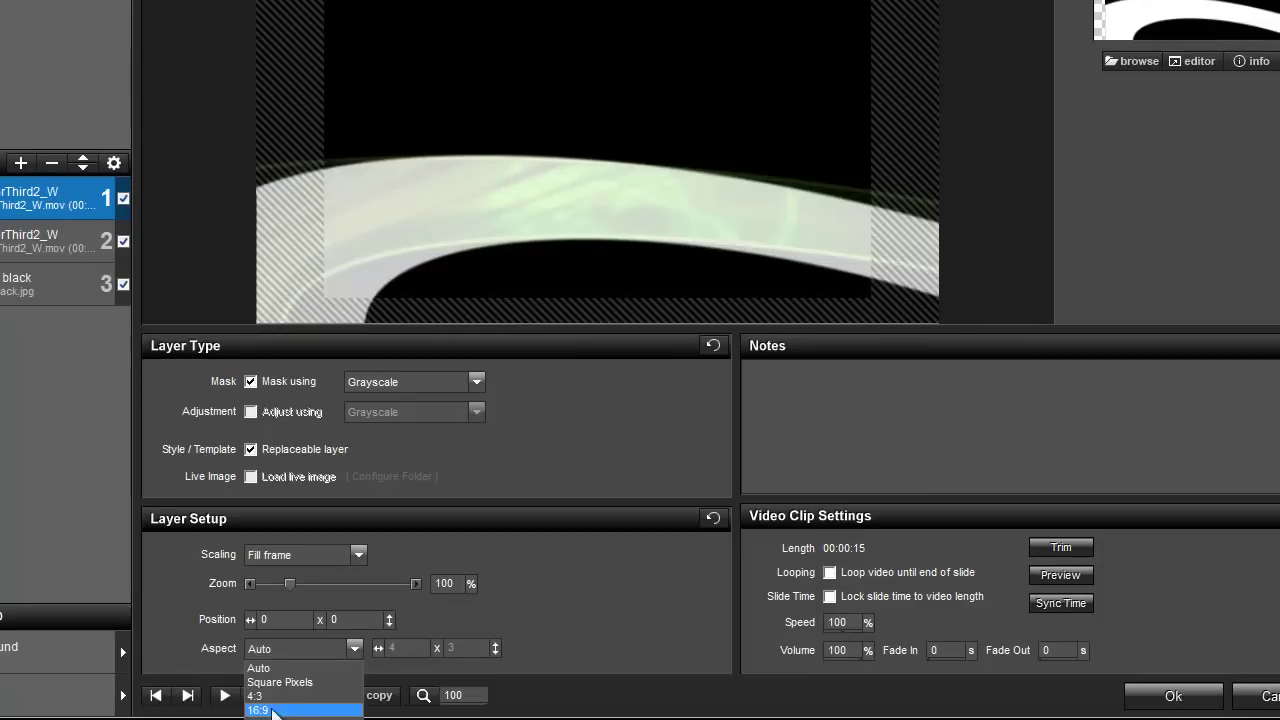
left_click(381, 645)
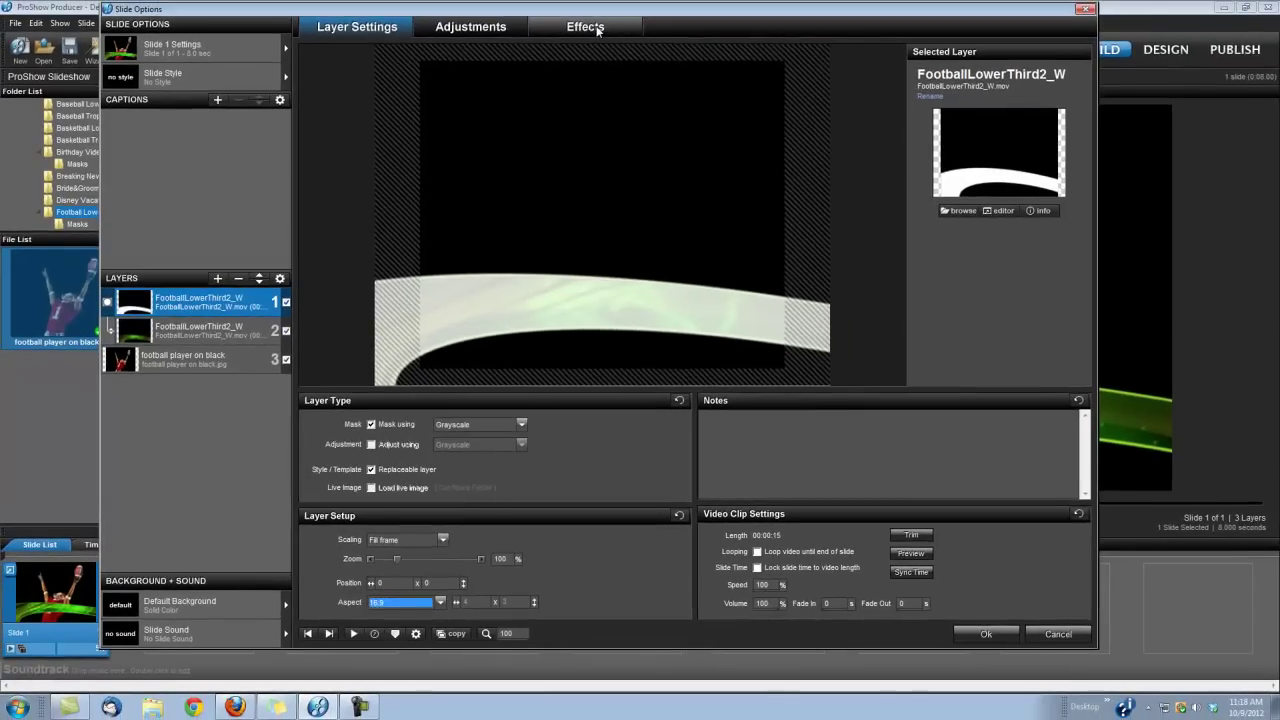
Give the mask layer a Wipe - From Left transition in.
left_click(597, 30)
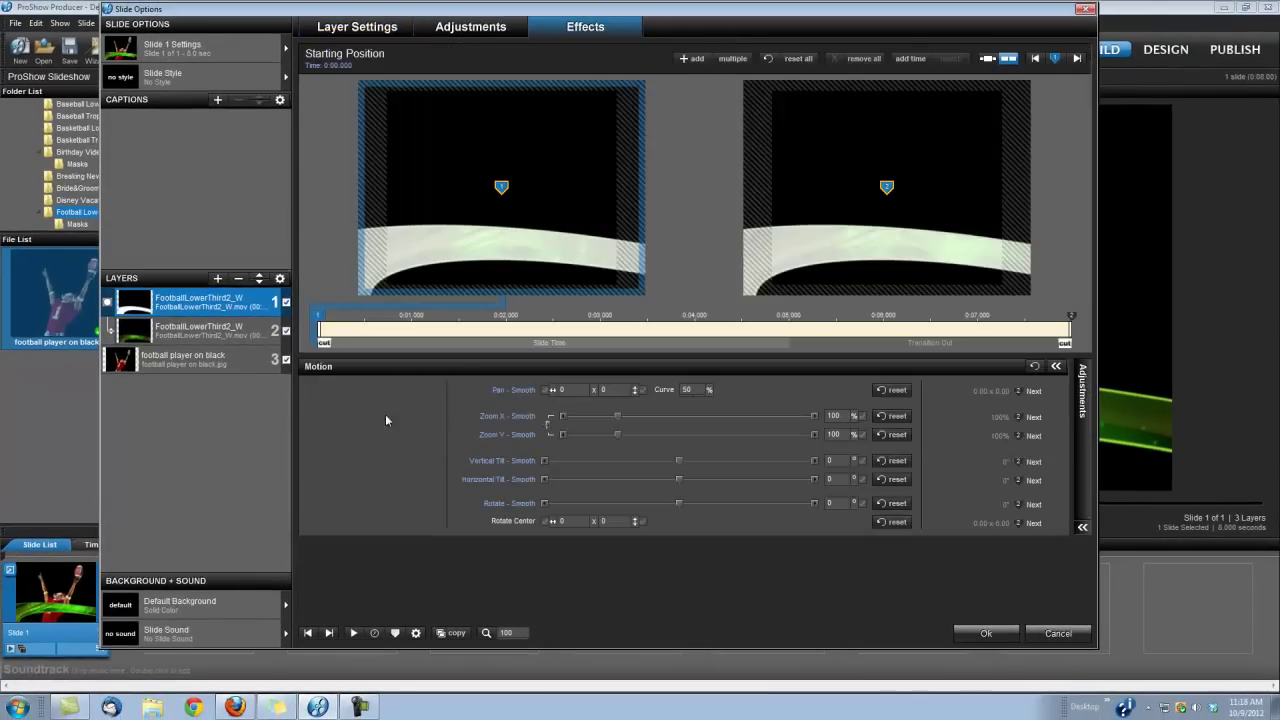
left_click(324, 344)
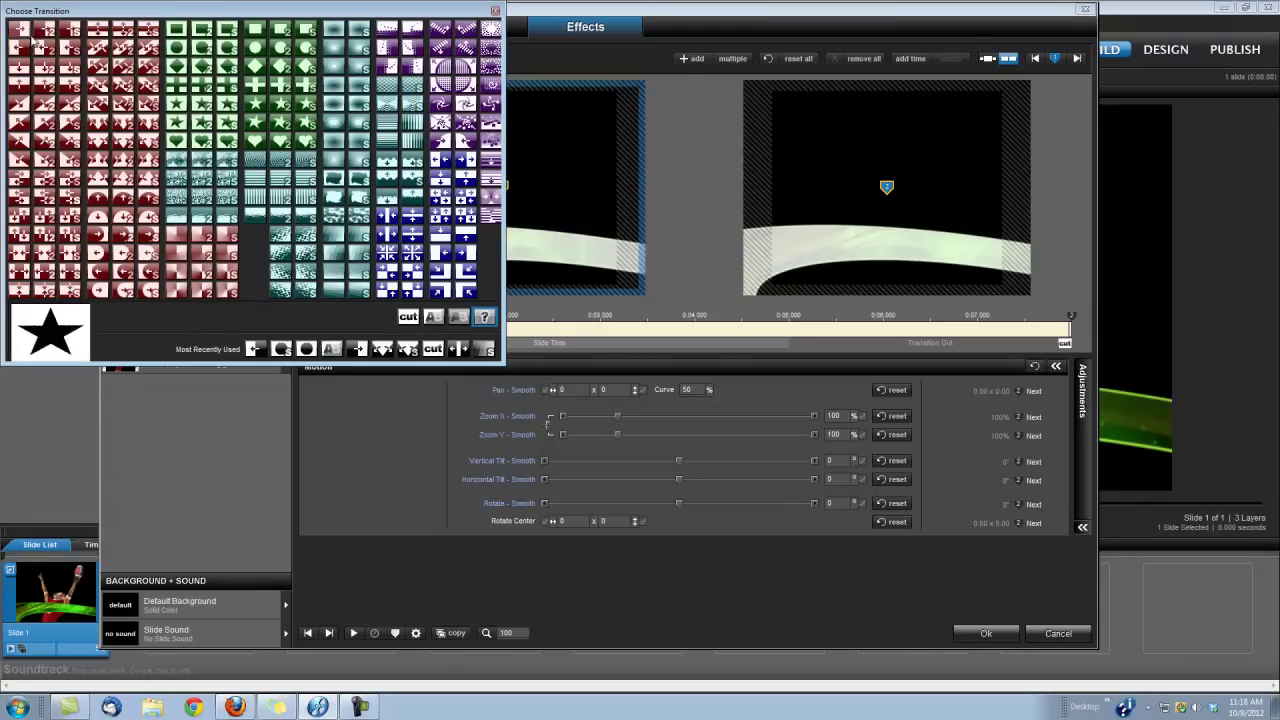
mouse_move(18, 30)
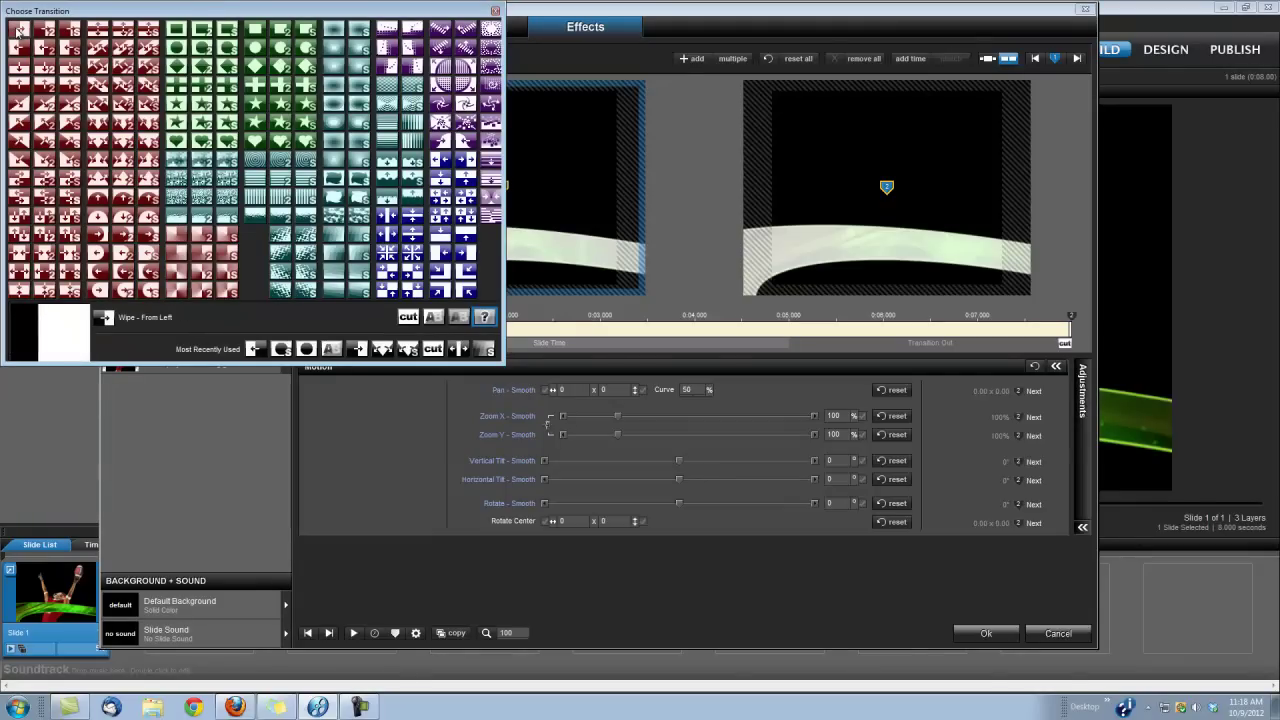
left_click(17, 32)
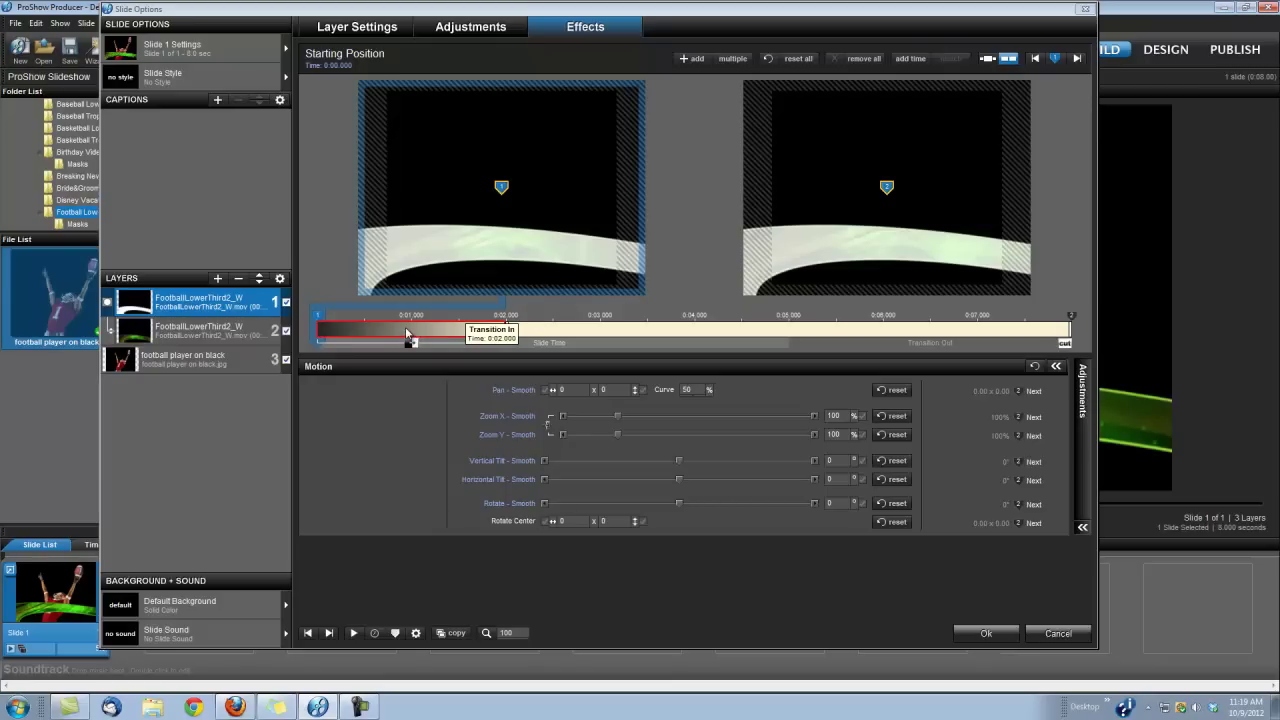
Set the mask's transition-in time to 1.5 seconds.
right_click(407, 333)
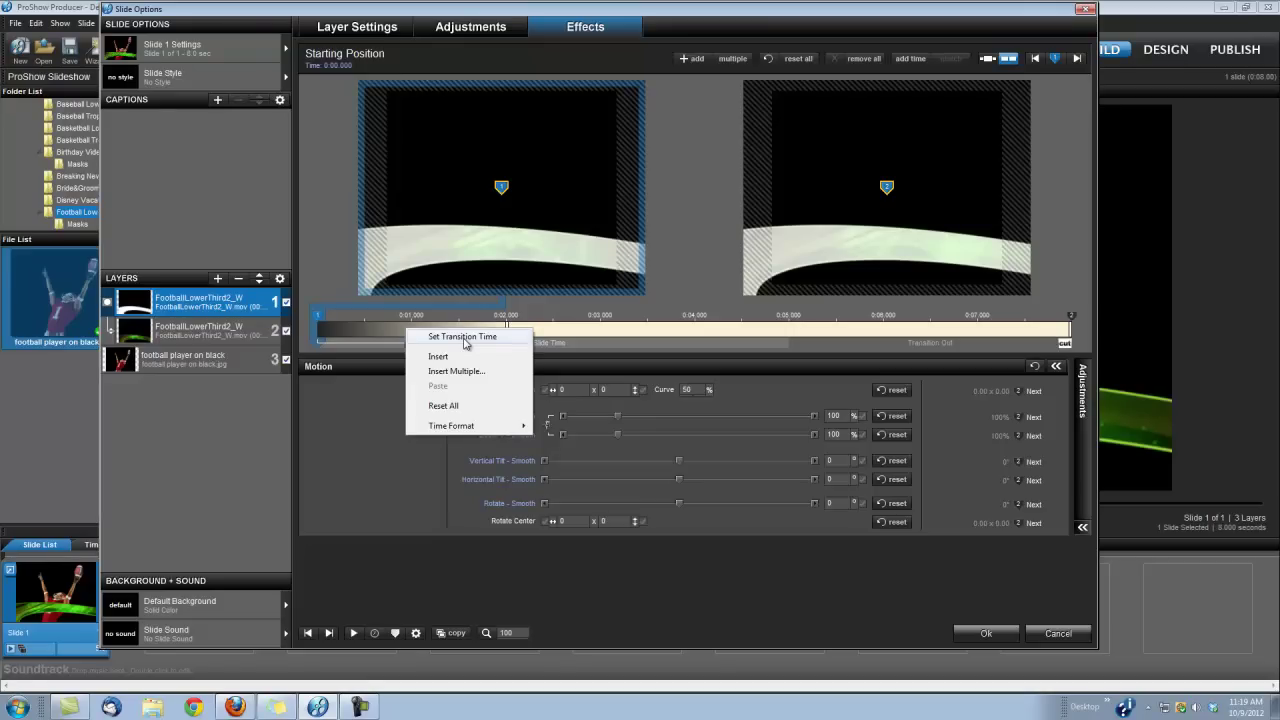
left_click(464, 338)
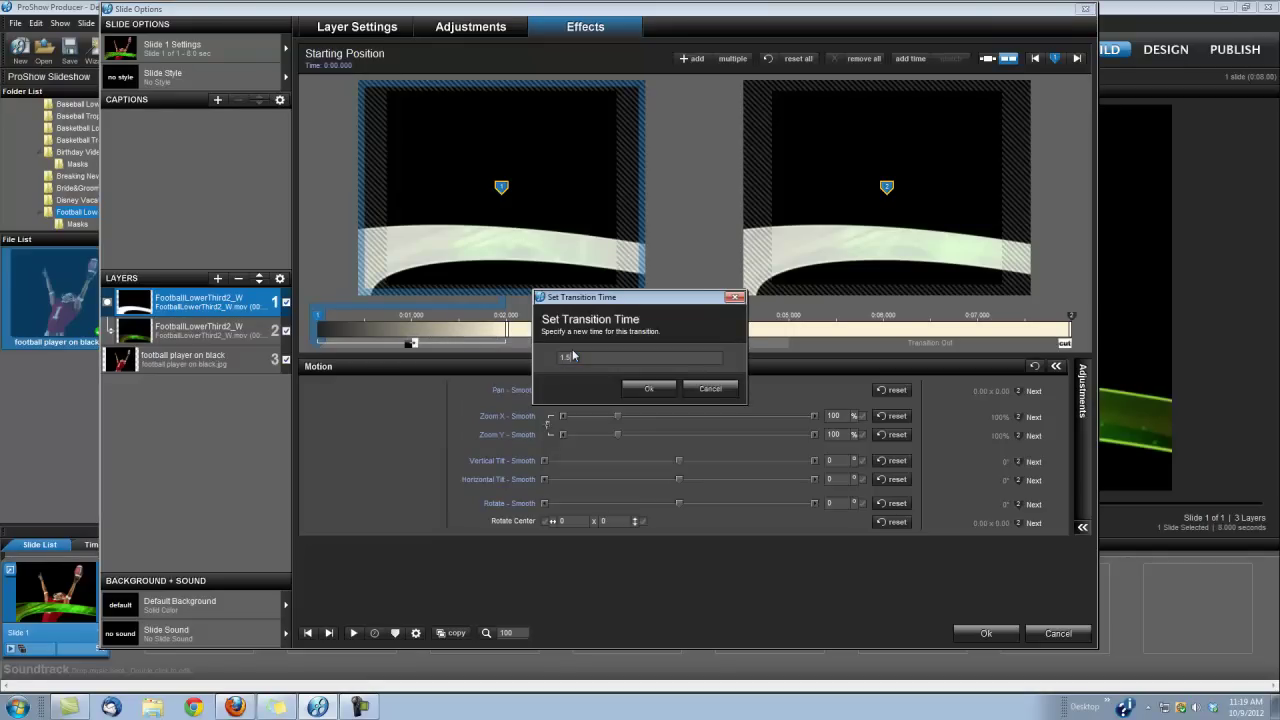
key("Return")
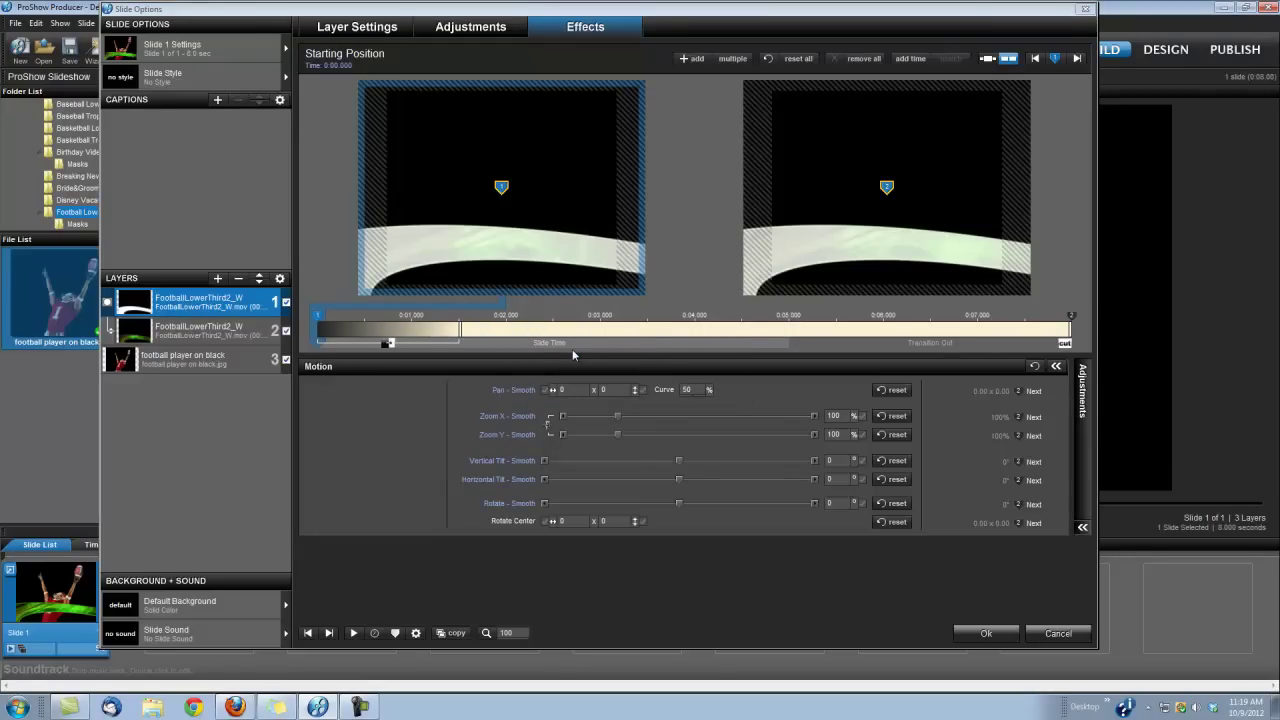
left_click(242, 135)
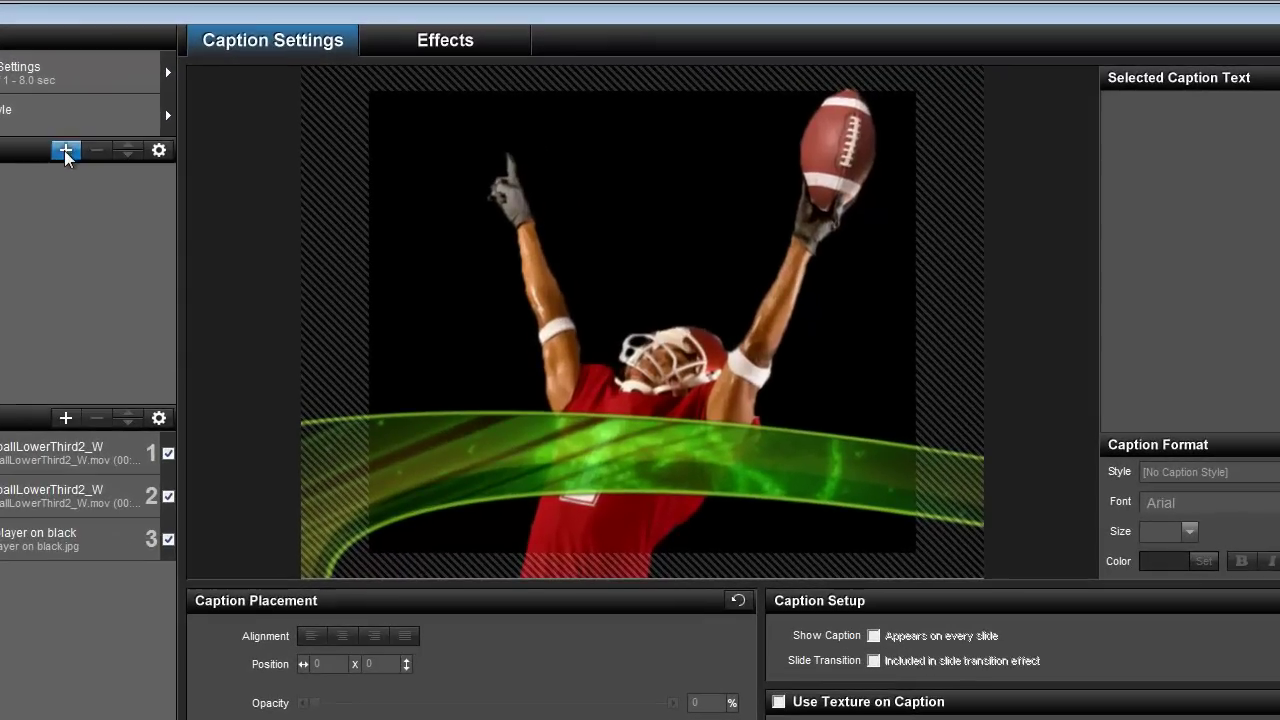
Add a 'Touchdown' caption and drag it onto the green swoosh at lower left.
left_click(220, 101)
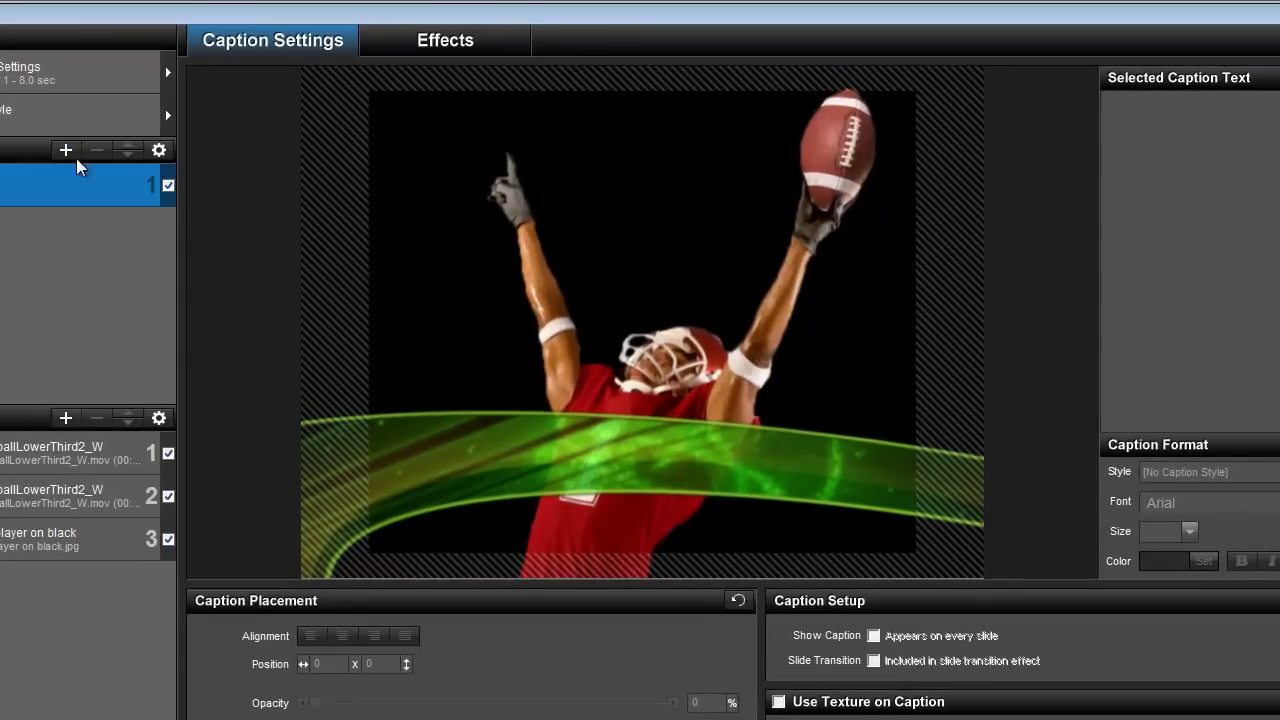
type("Touc")
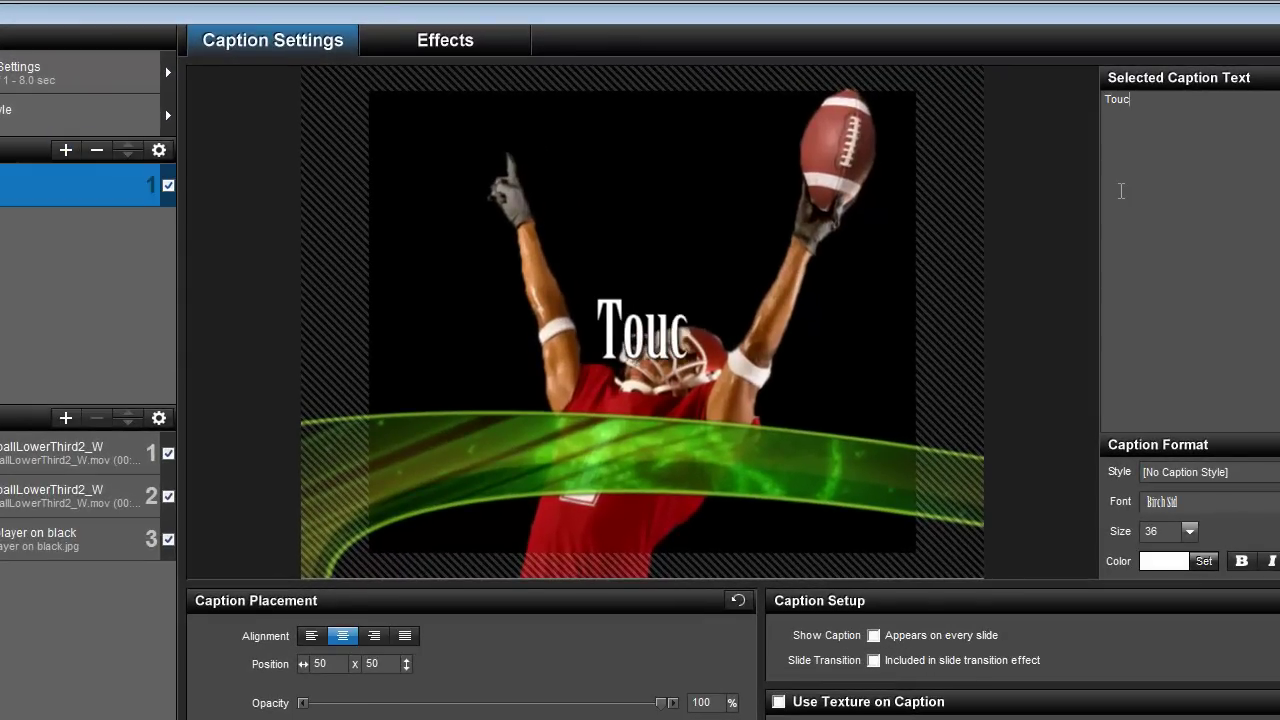
type("hdown")
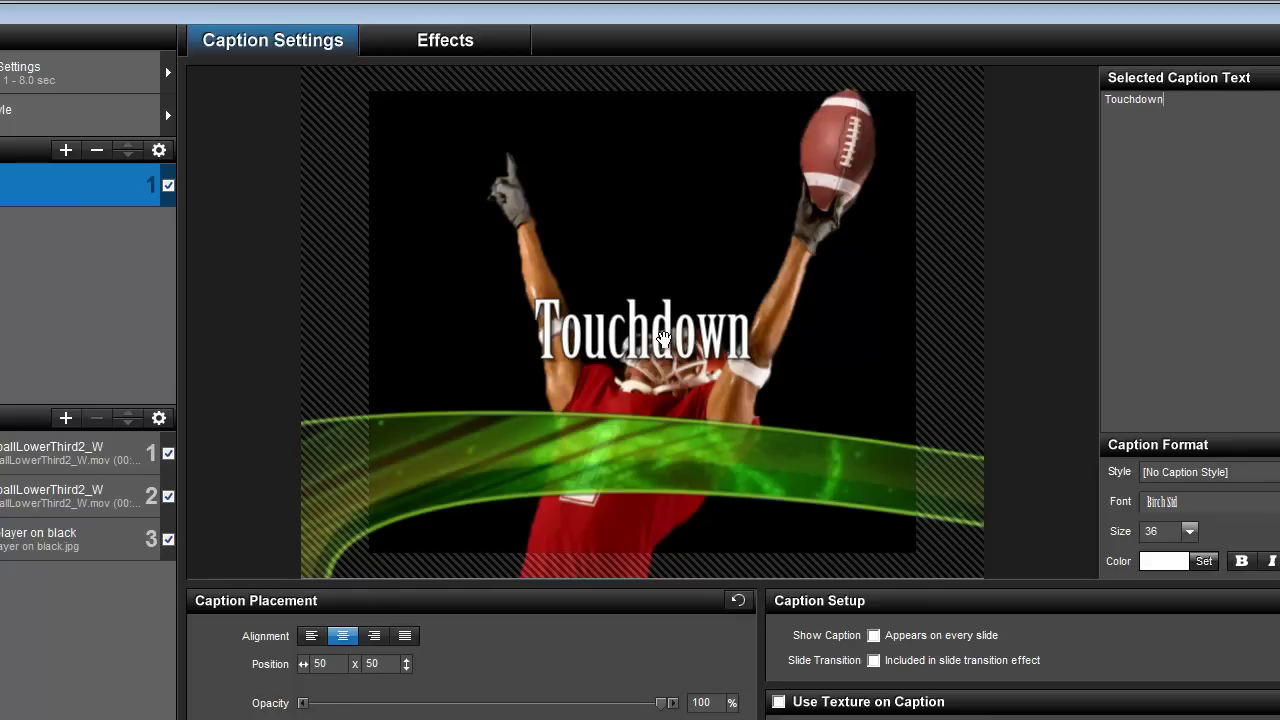
mouse_move(660, 347)
left_mouse_down()
mouse_move(622, 392)
mouse_move(526, 458)
left_mouse_up()
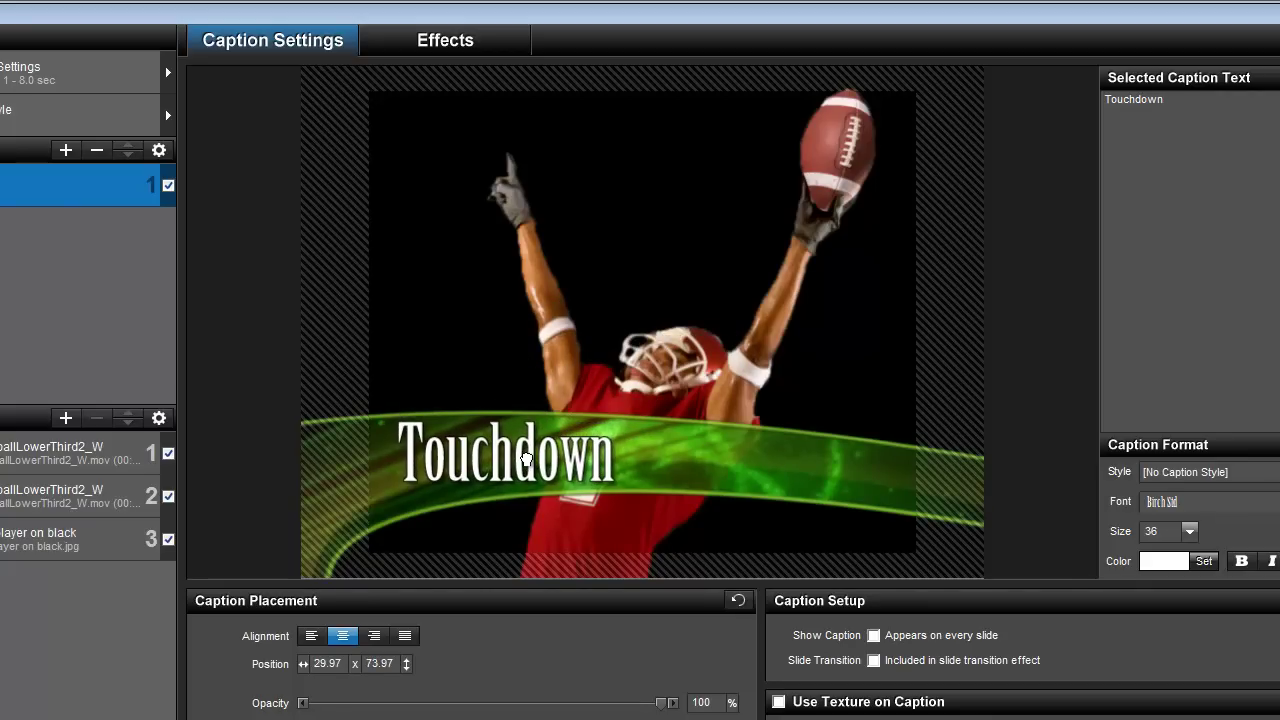
key("ctrl+z")
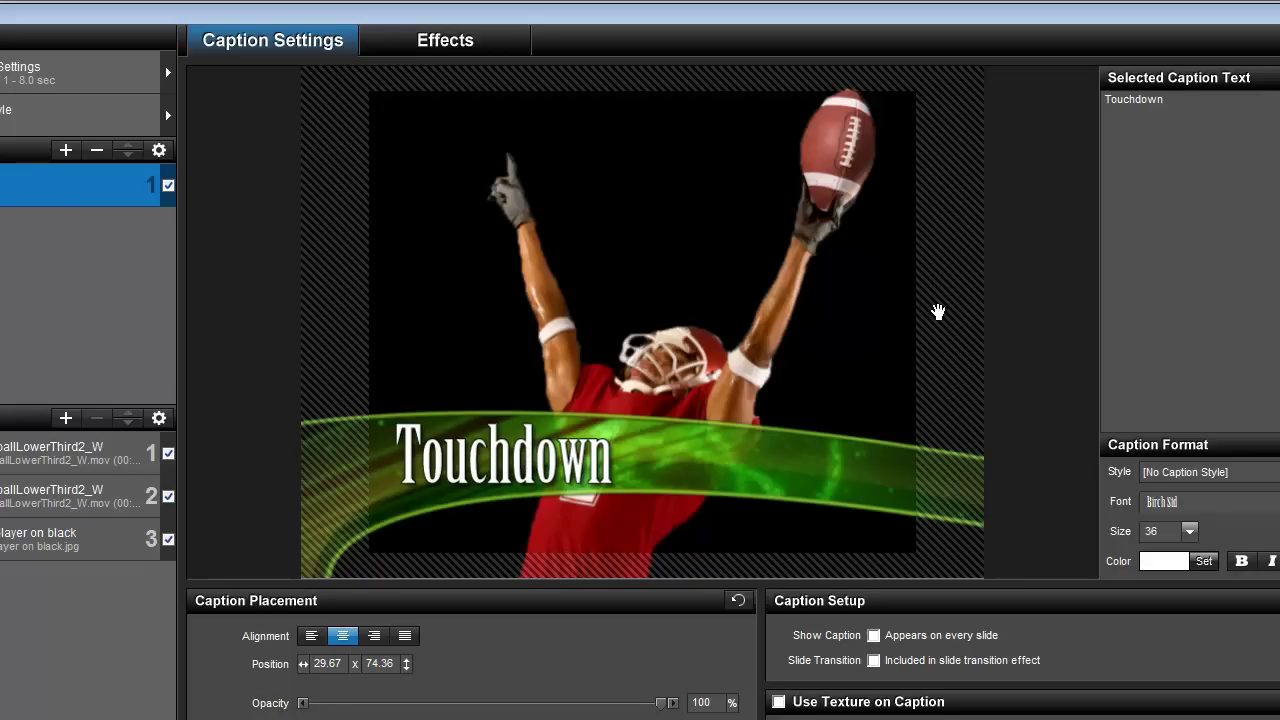
Replace the Touchdown caption's Fly-In entrance with a Fade In effect.
left_click(504, 48)
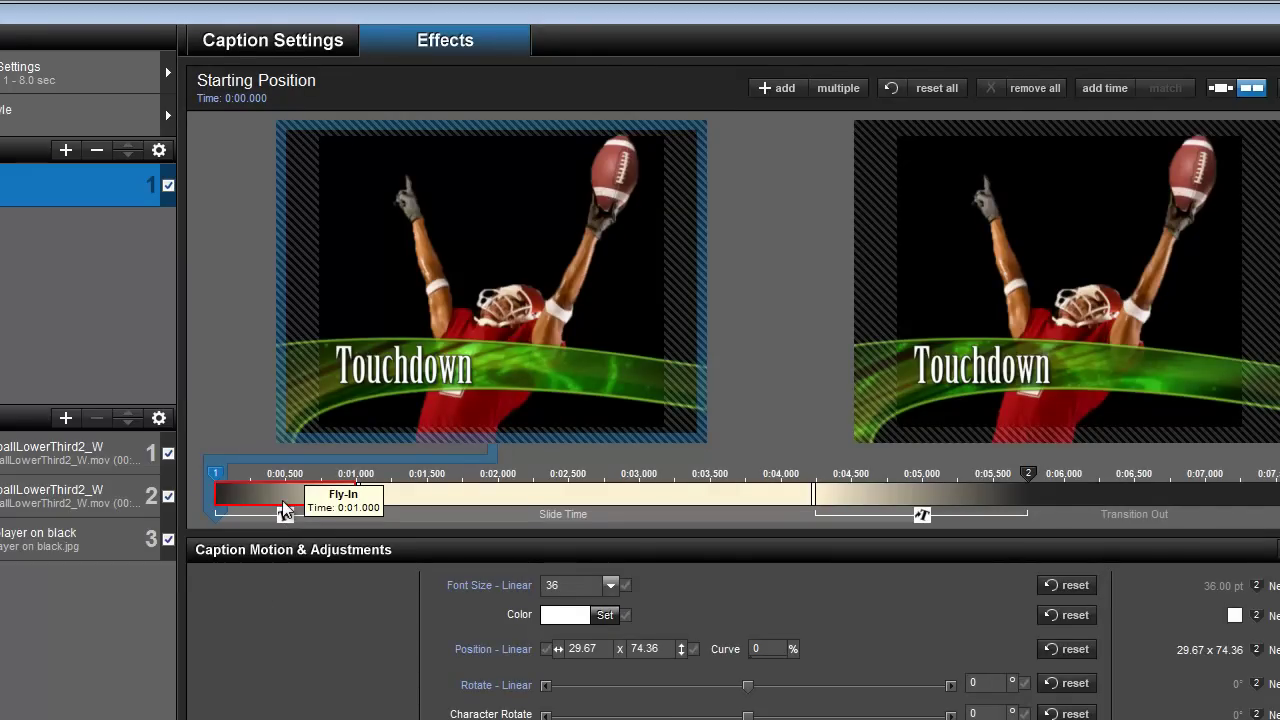
double_click(284, 510)
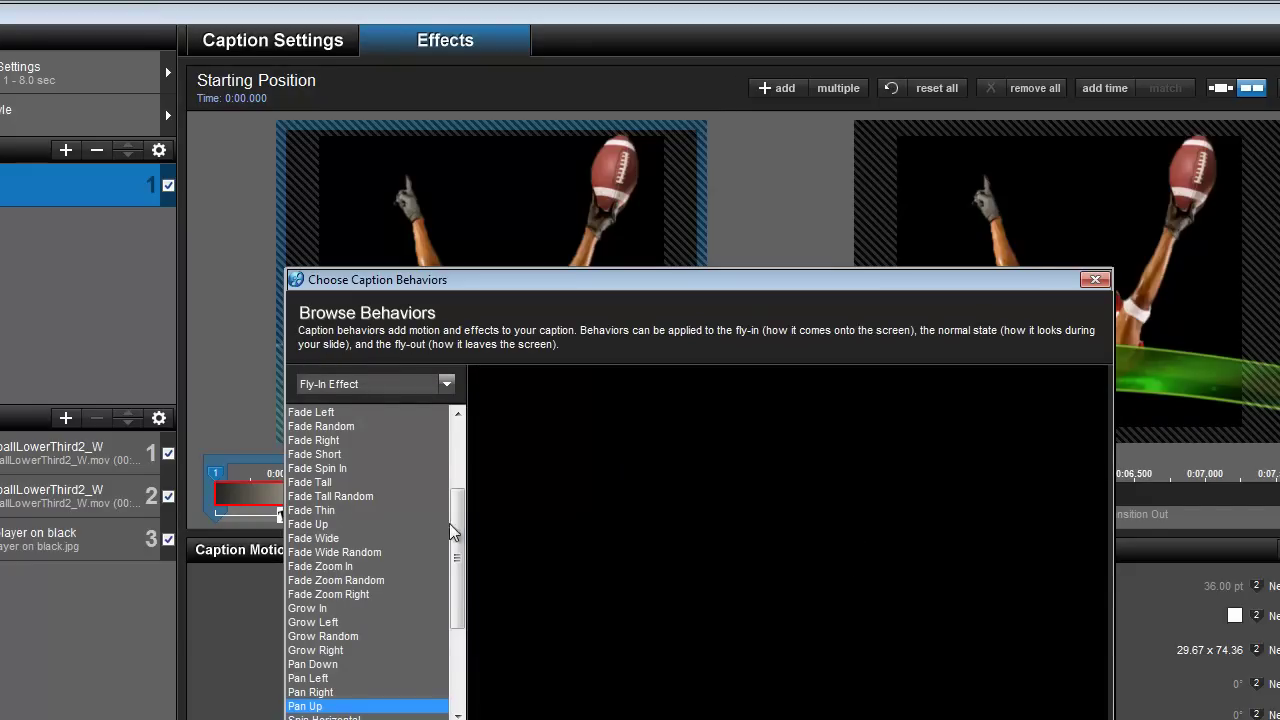
left_click_drag(450, 530, 450, 498)
left_click(315, 470)
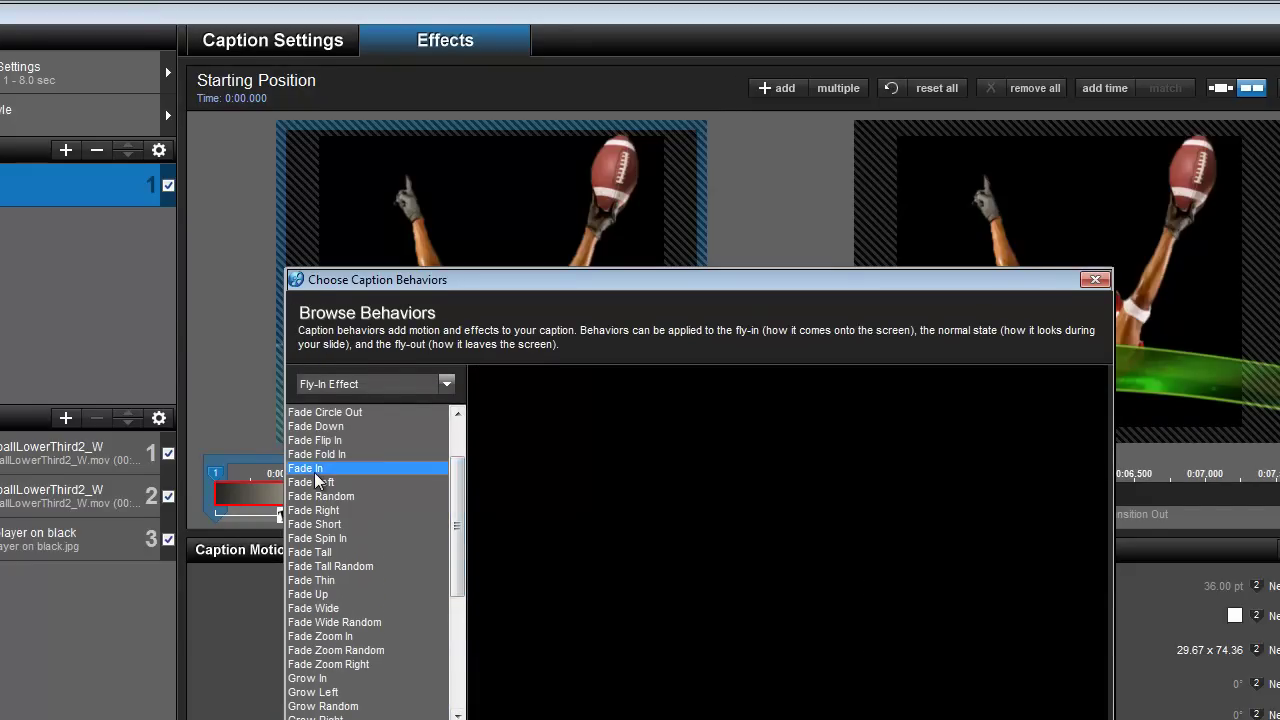
left_click(820, 494)
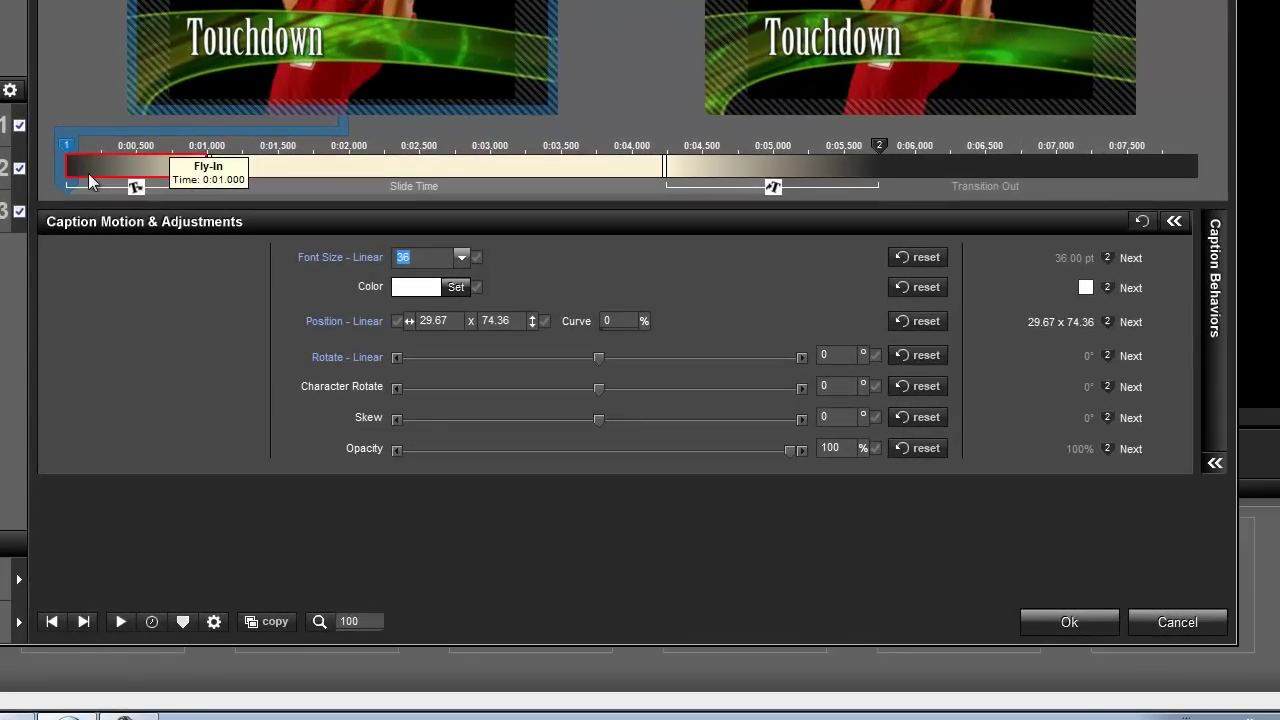
right_click(128, 167)
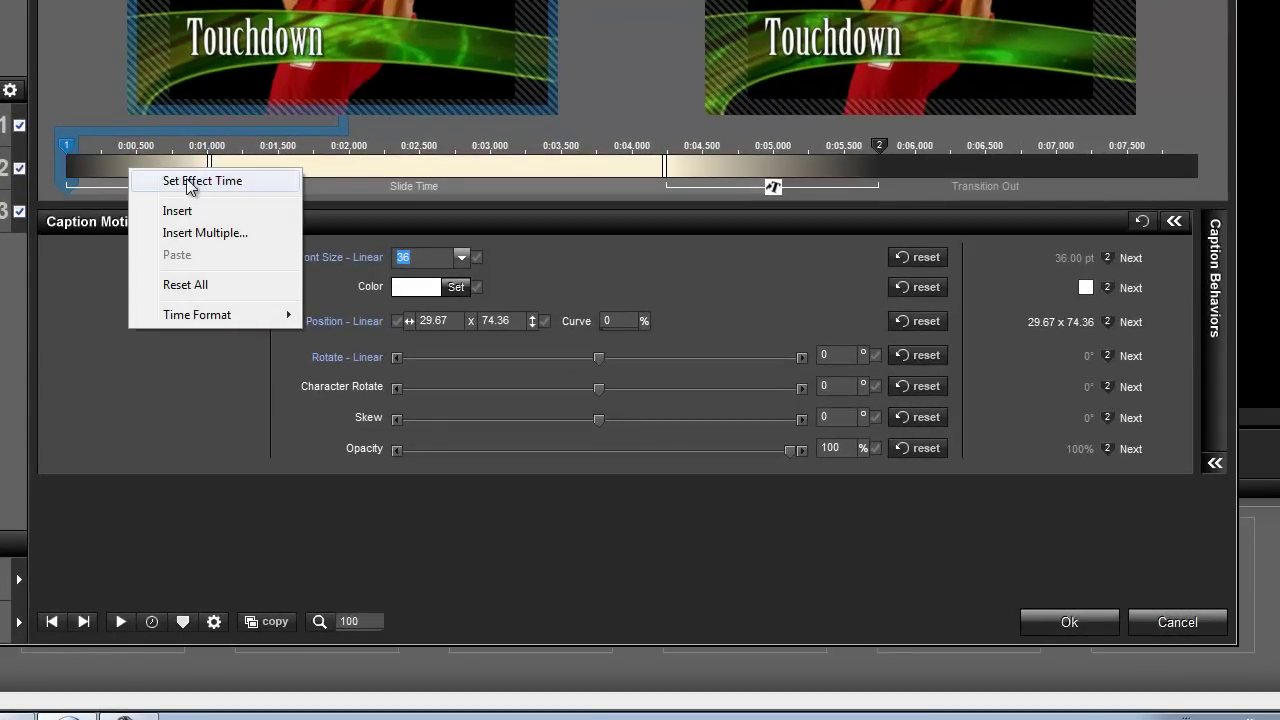
left_click(444, 125)
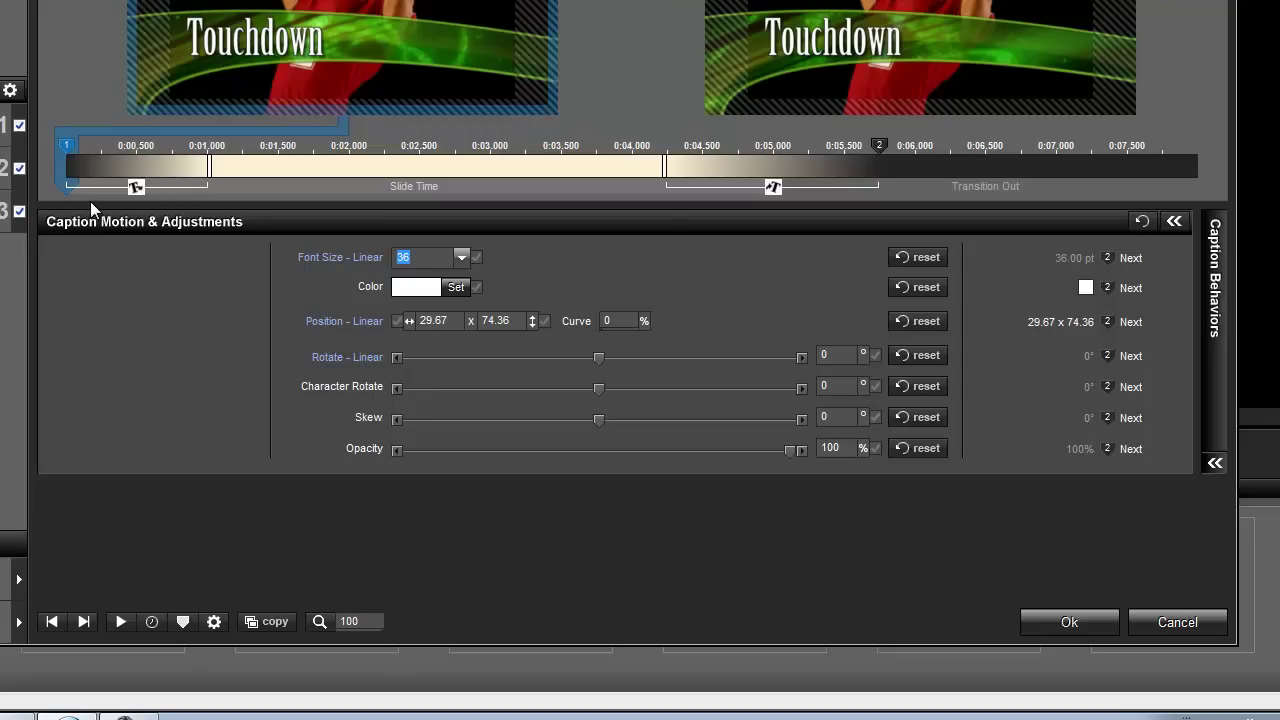
Retime the caption's first keyframe, clearing its time to enter 0.75 seconds.
right_click(66, 149)
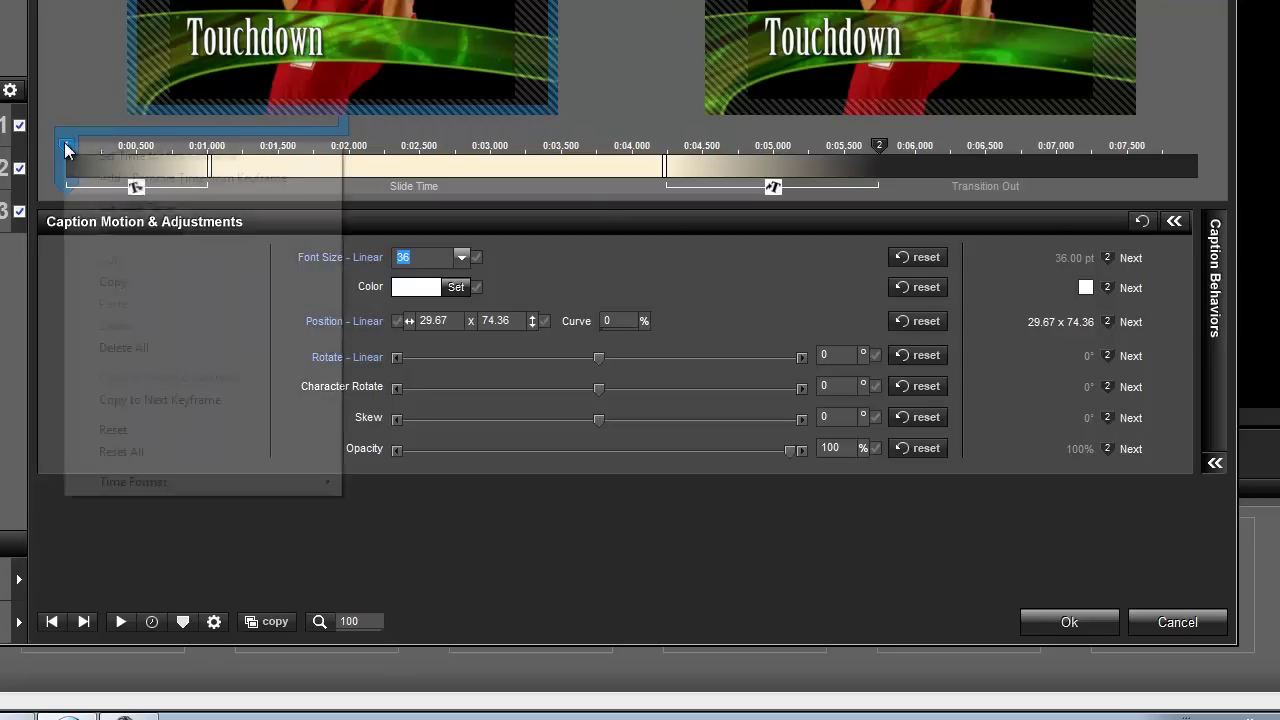
left_click(129, 157)
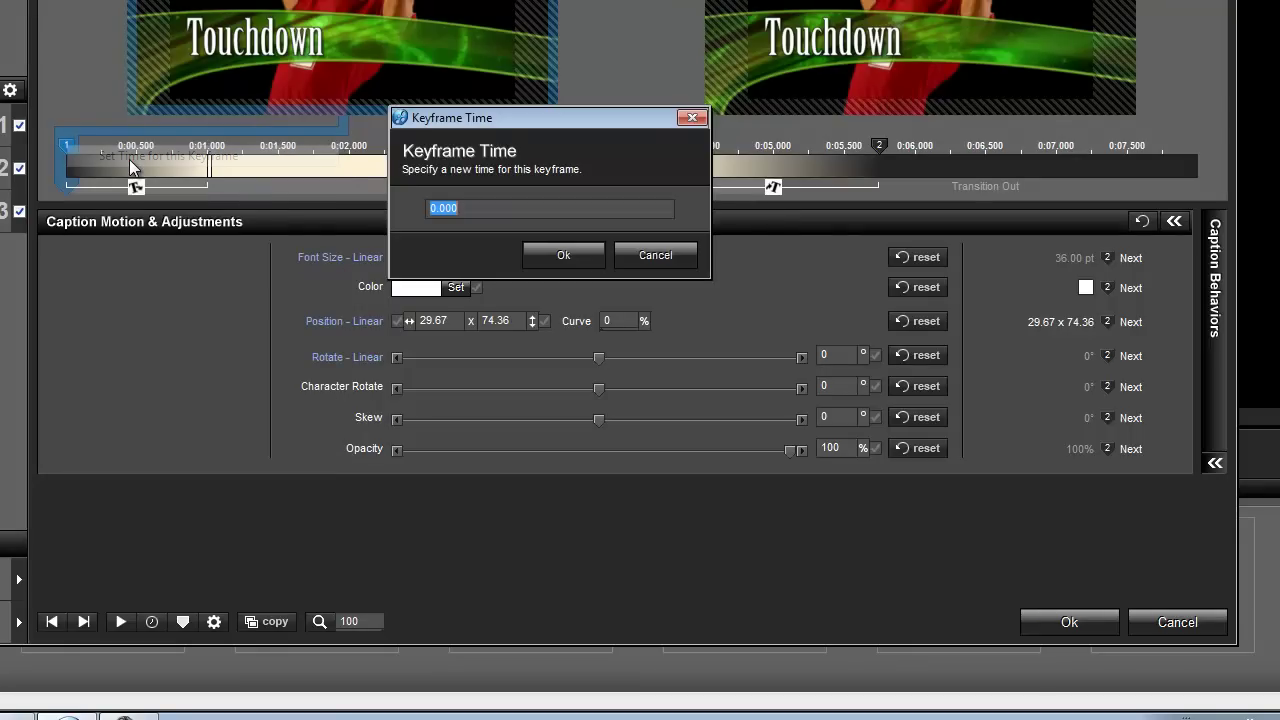
key("BackSpace")
type(".75")
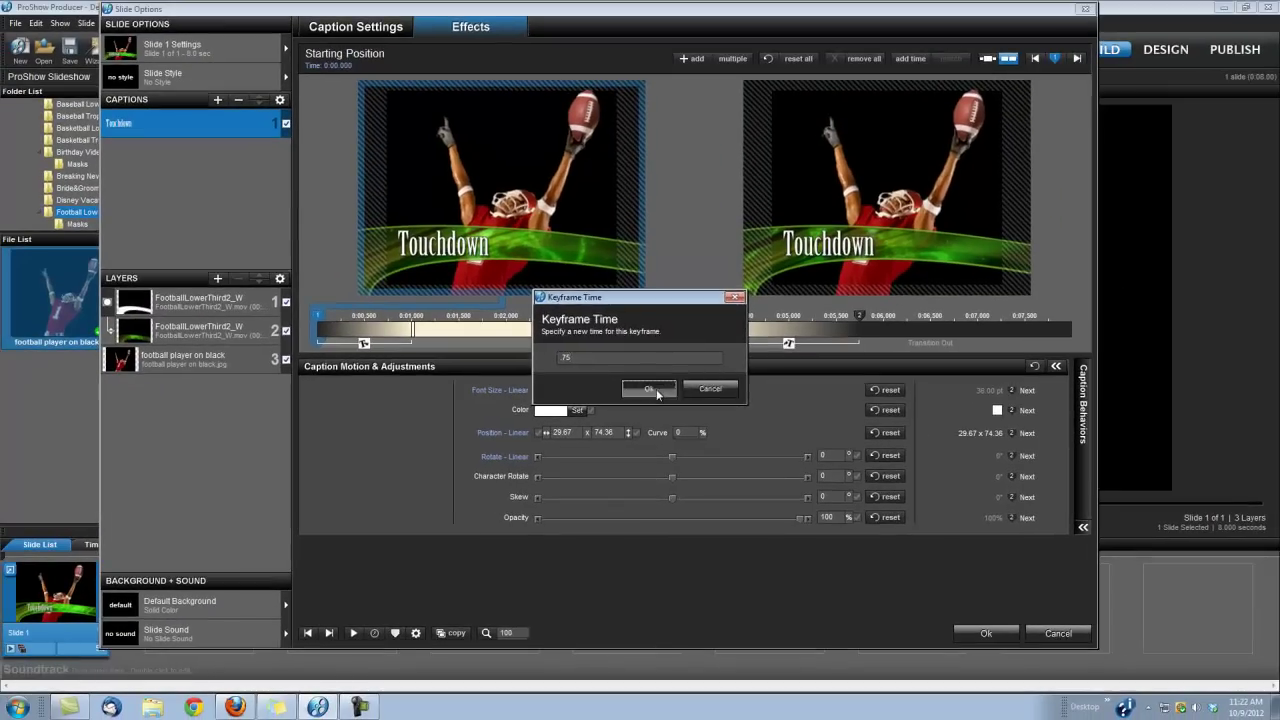
Confirm the 0.75 s keyframe and change the caption's Explode exit effect to -None-.
left_click(656, 389)
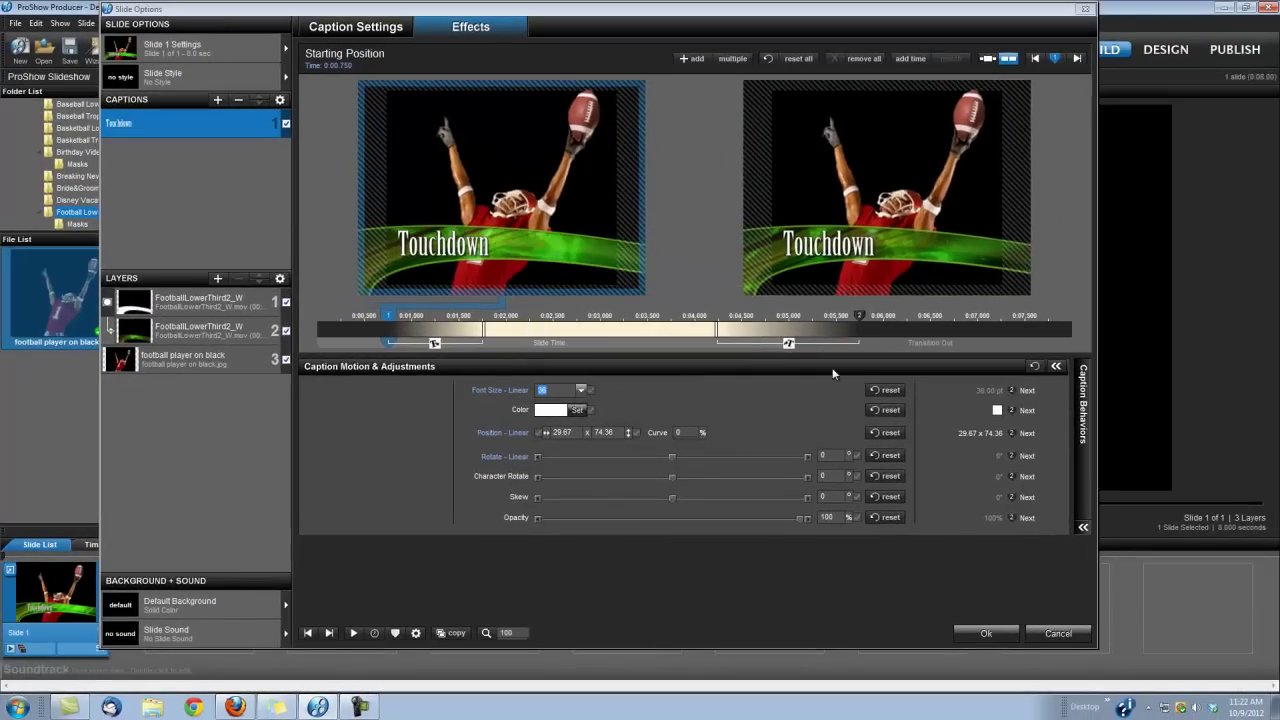
double_click(790, 343)
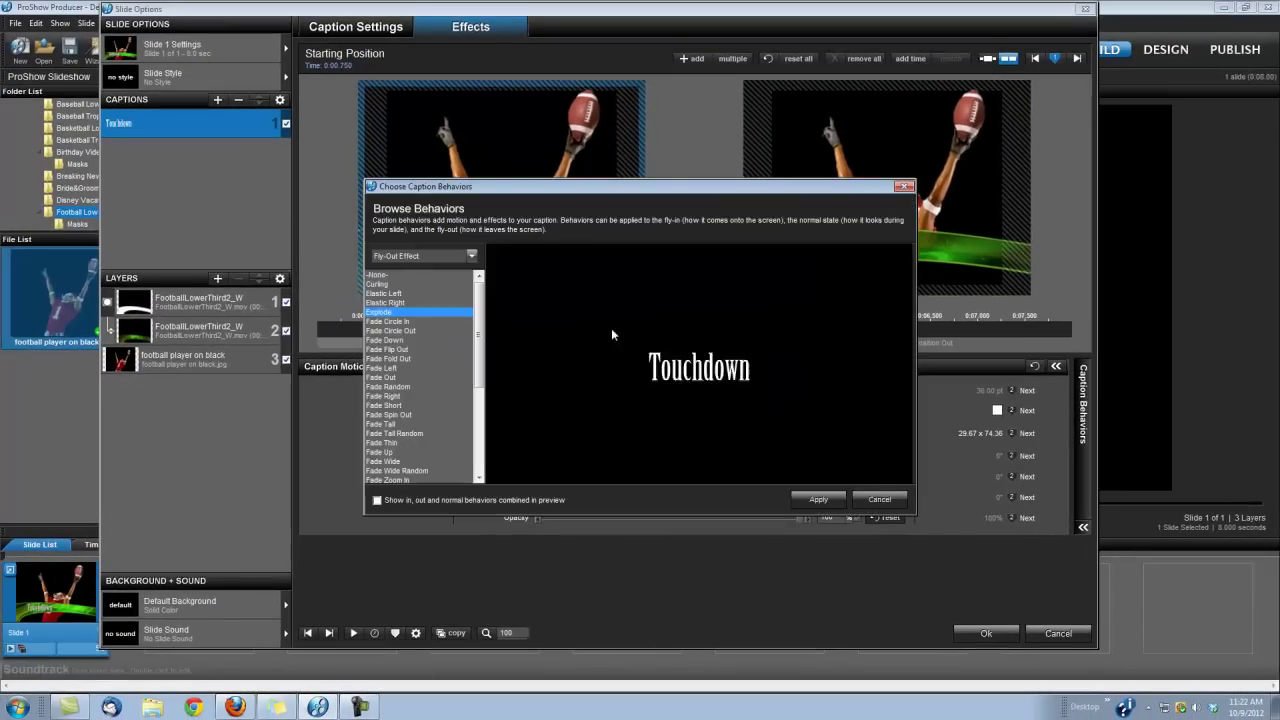
left_click(410, 275)
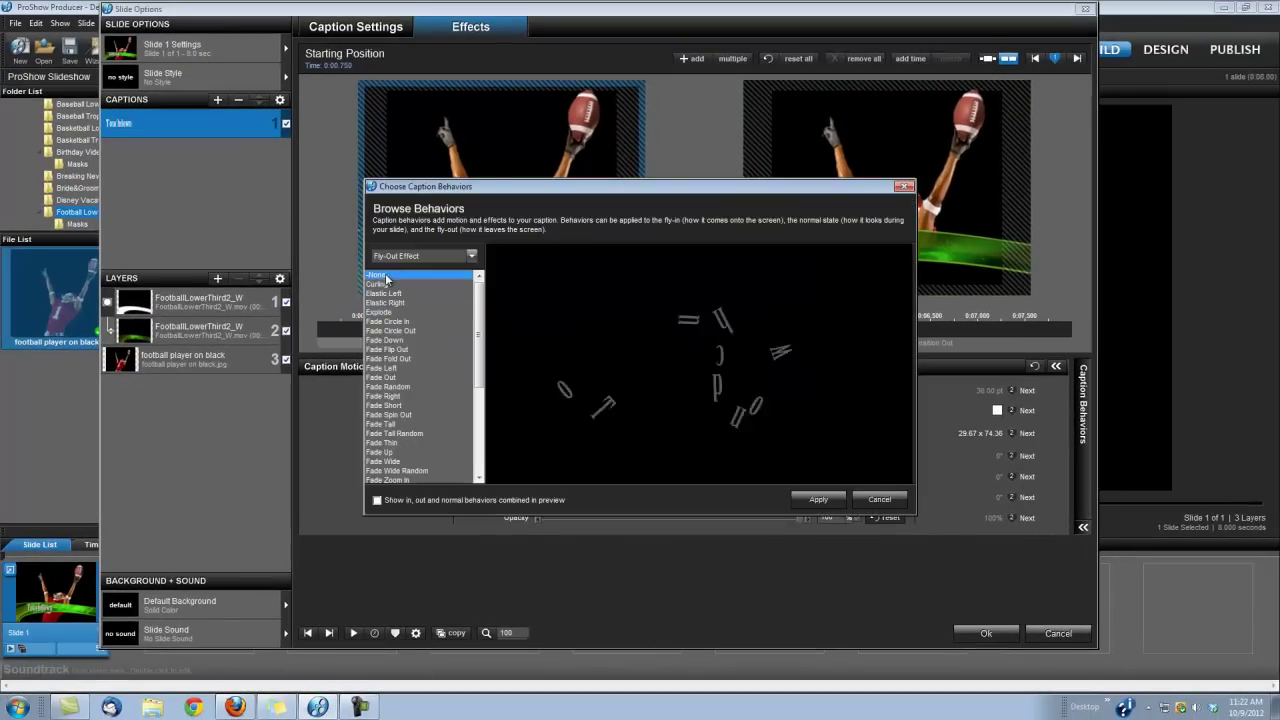
left_click(817, 500)
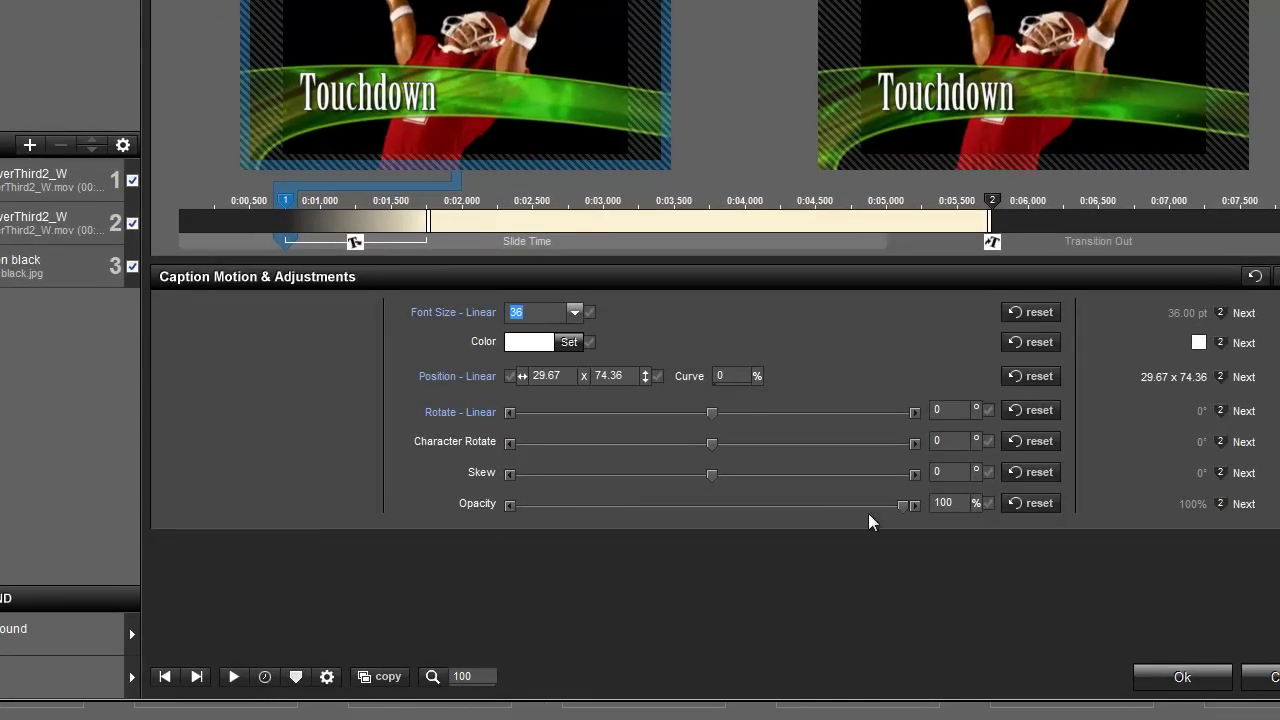
Set the caption's starting-keyframe opacity to 50.
double_click(946, 504)
type("50")
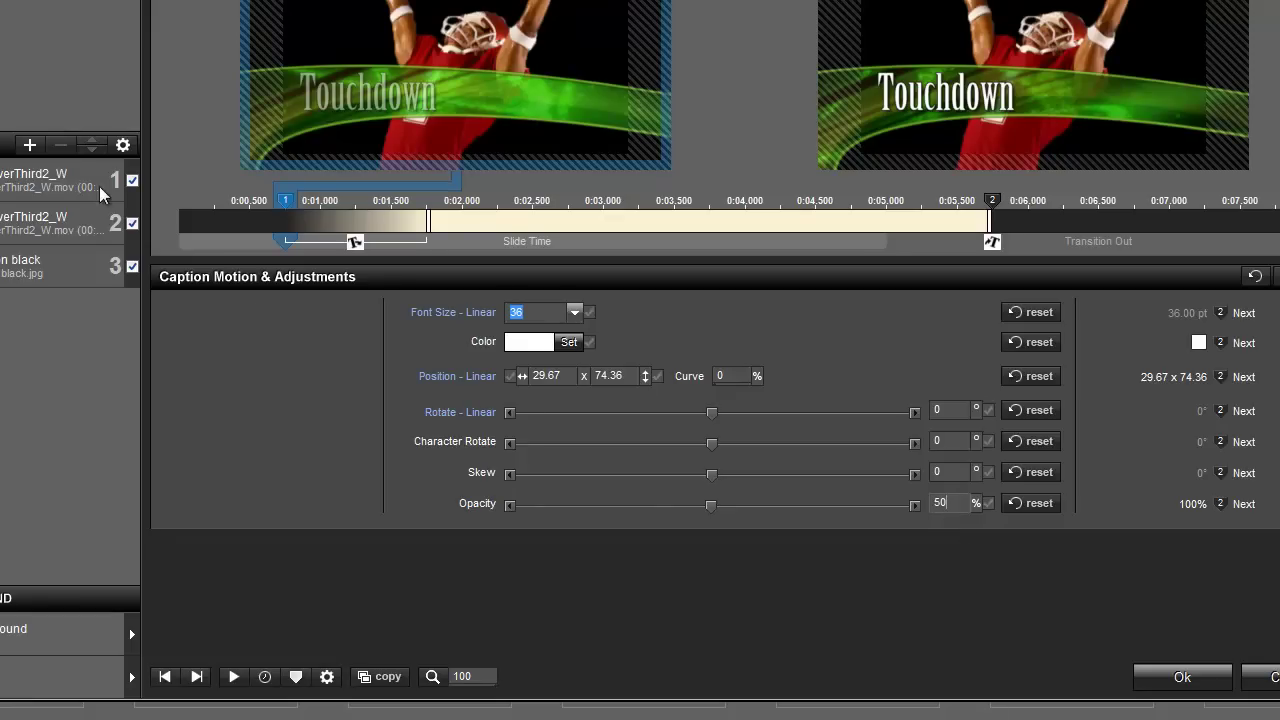
Add the FootballFire_W video as a new top layer.
left_click(18, 173)
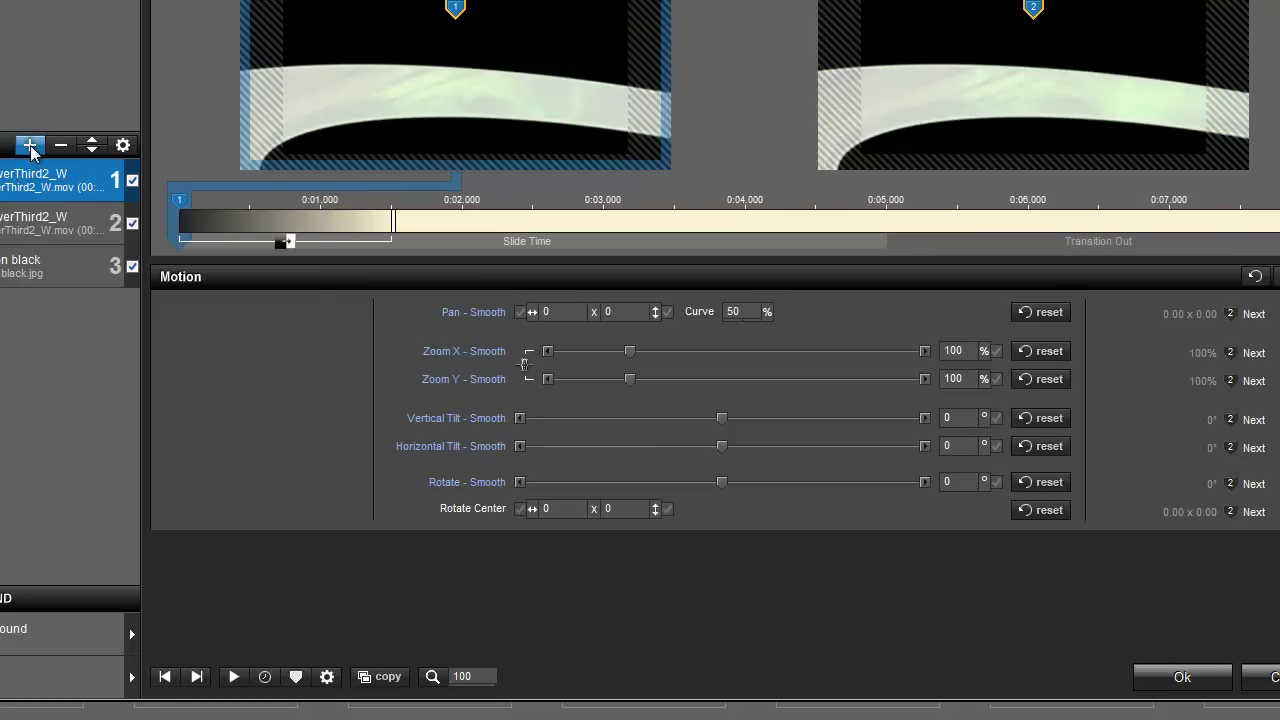
left_click(30, 148)
left_click(97, 169)
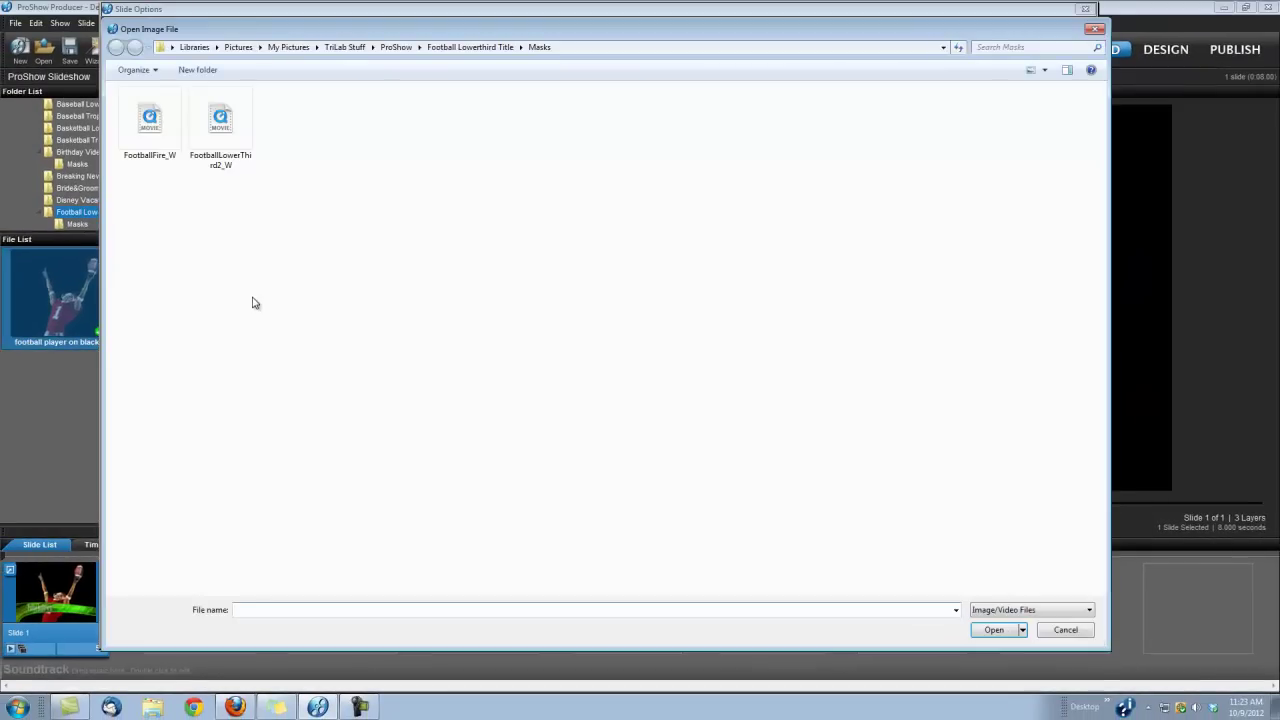
left_click(418, 48)
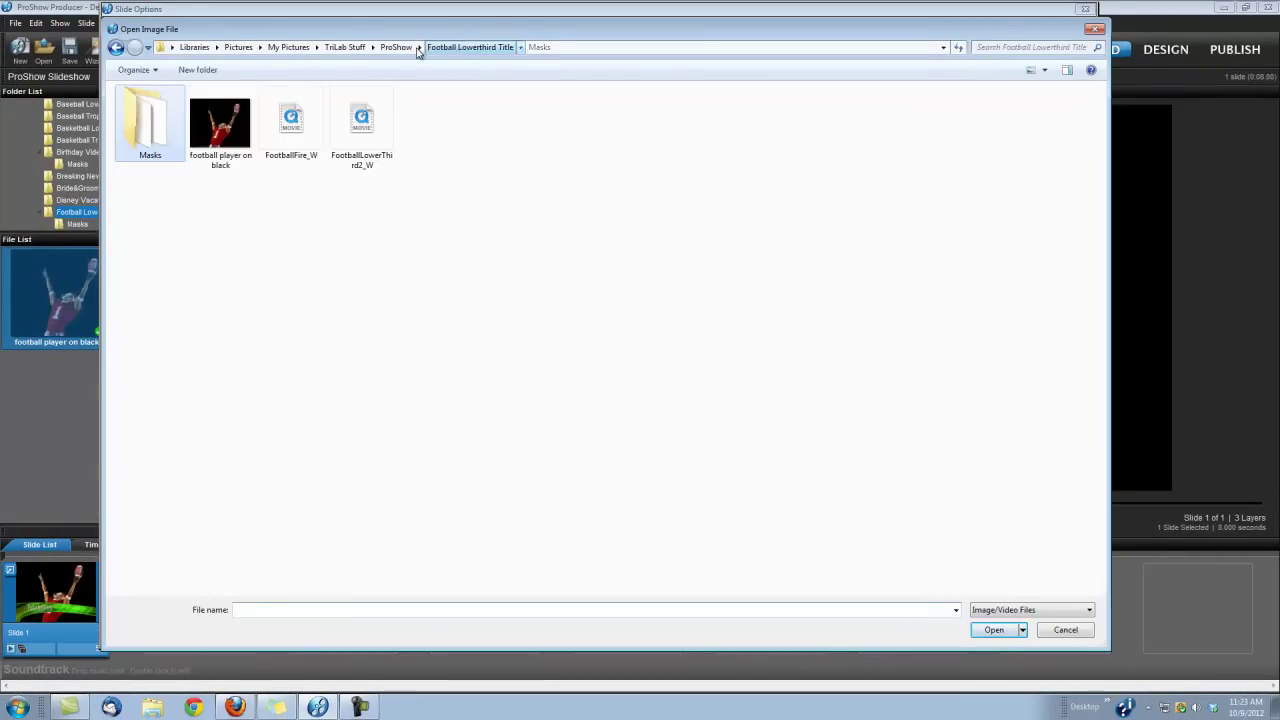
left_click(291, 120)
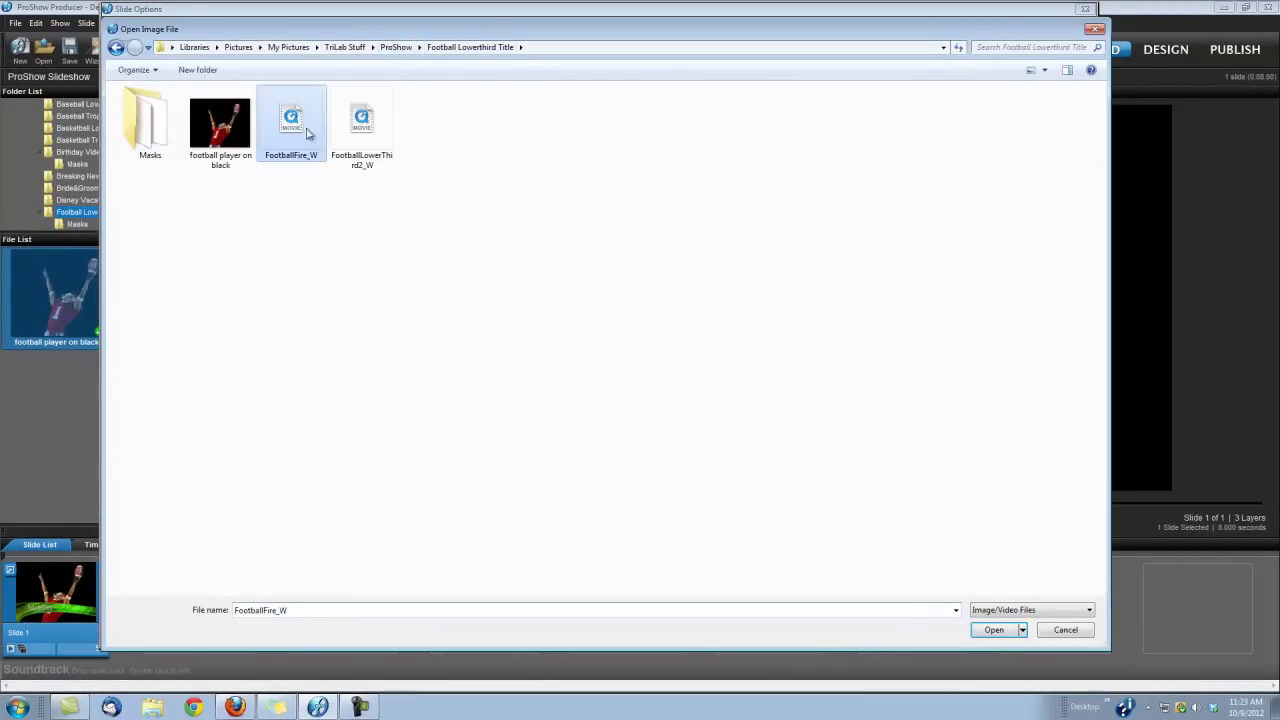
left_click(995, 630)
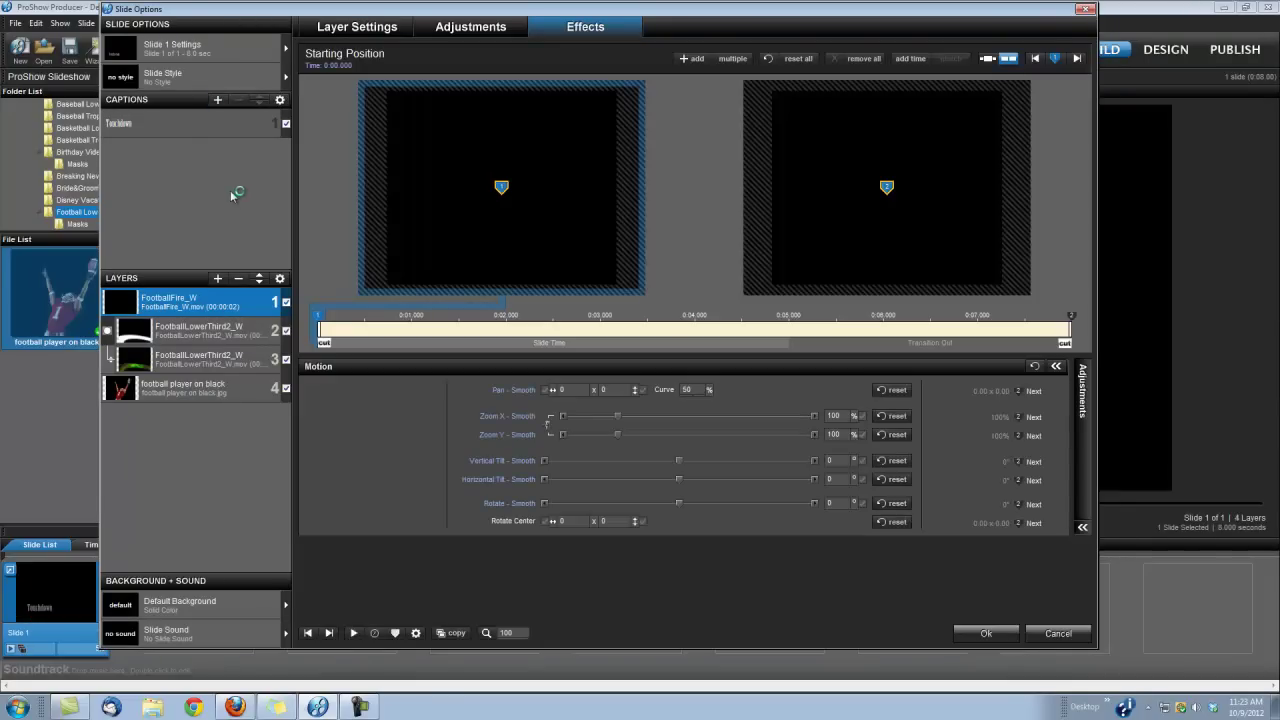
Set the FootballFire_W layer's aspect to 16:9.
left_click(350, 27)
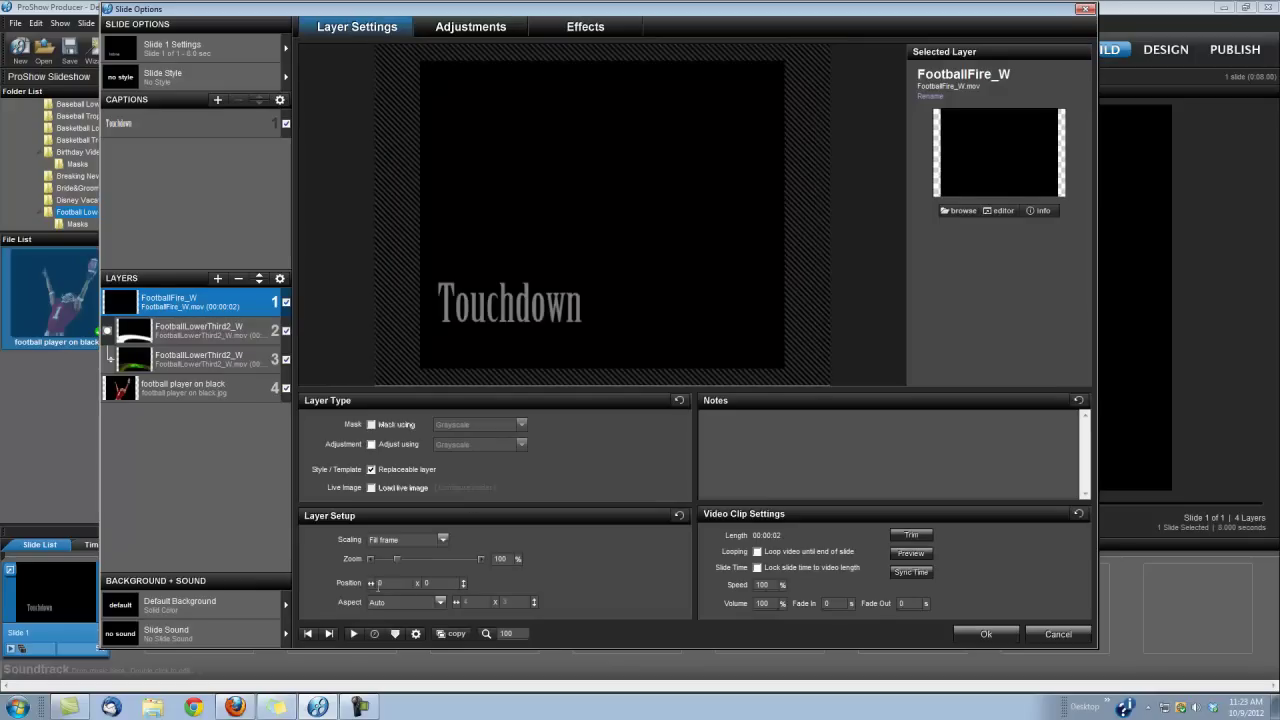
left_click(438, 603)
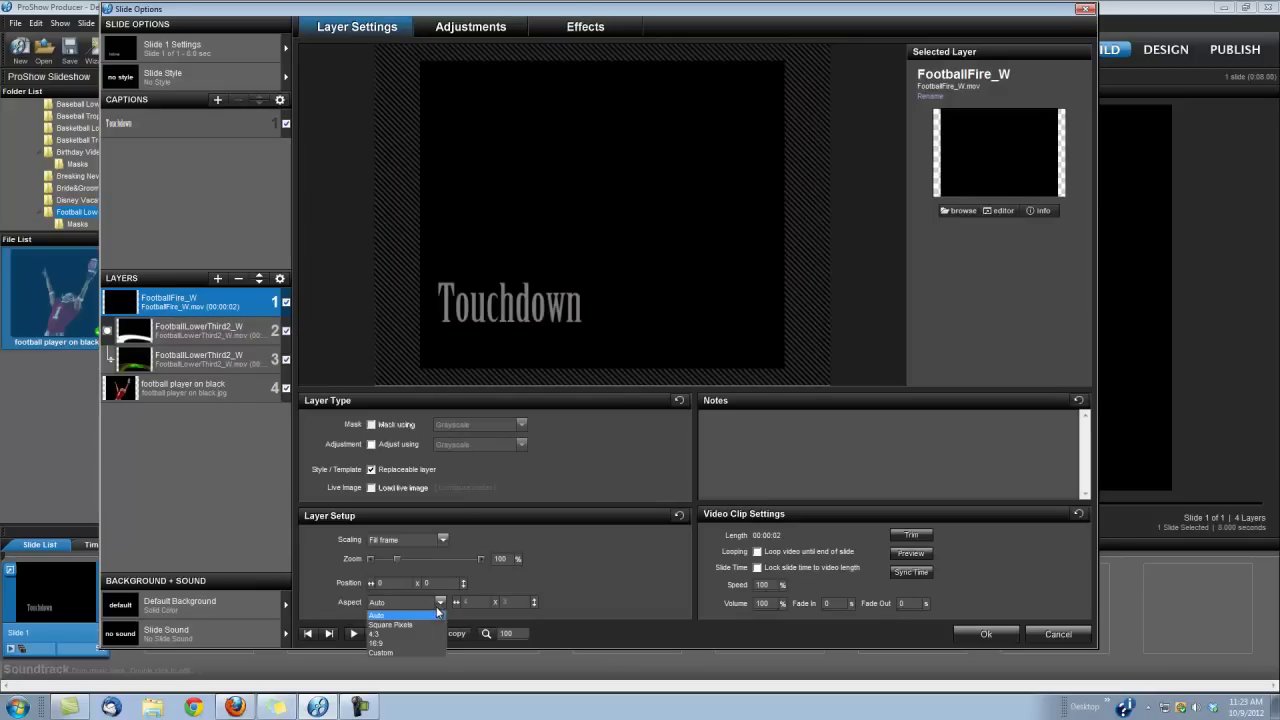
left_click(385, 644)
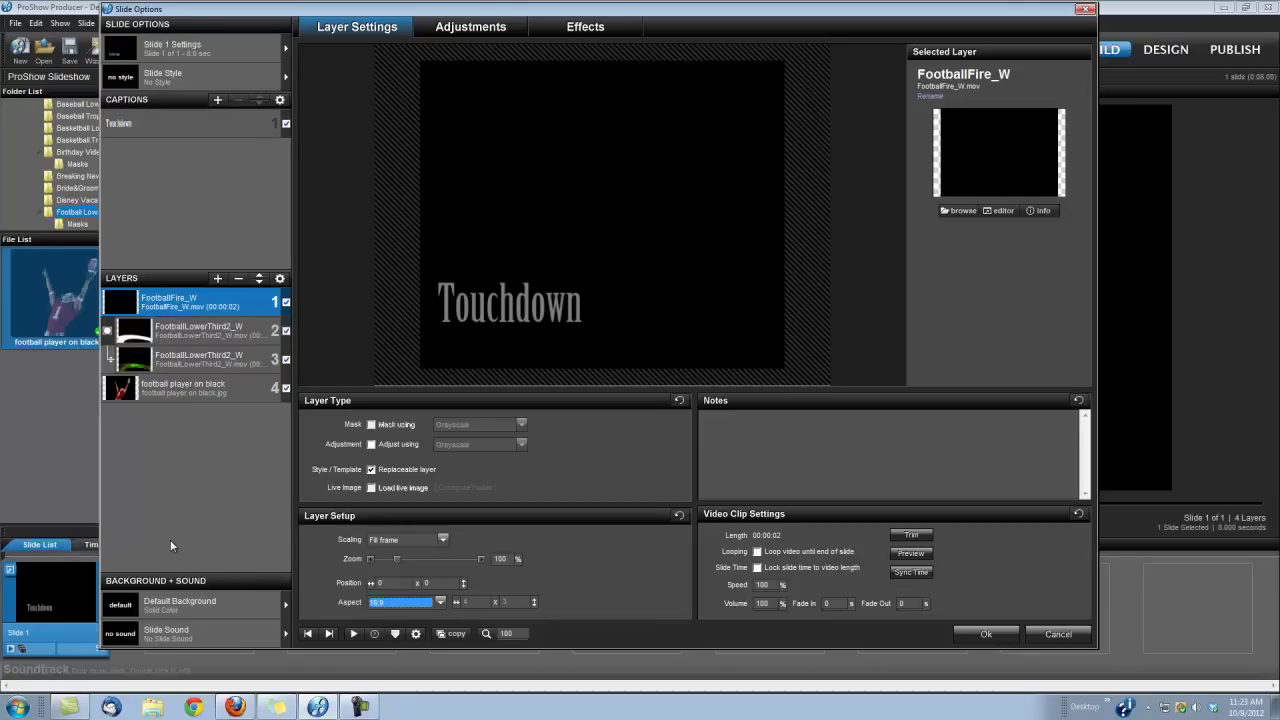
Add Masks\FootballFire_W as a new masking layer and set its aspect to 16:9.
left_click(217, 279)
mouse_move(265, 393)
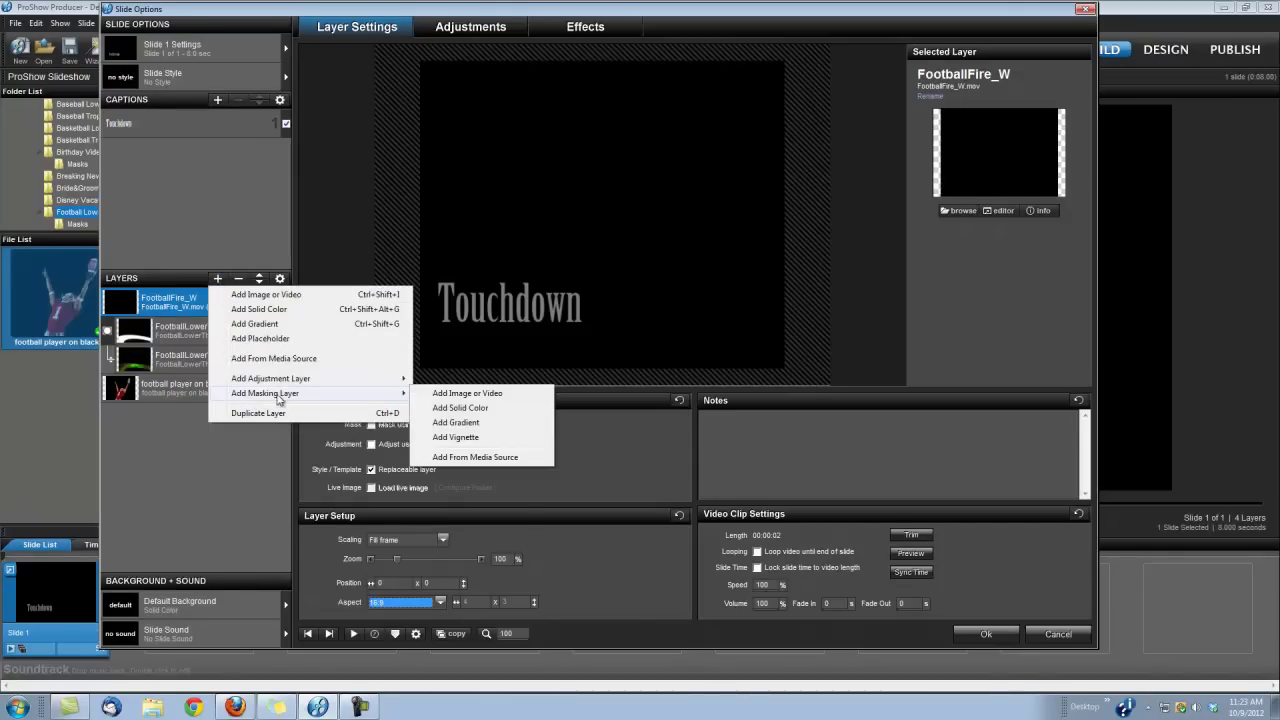
left_click(458, 395)
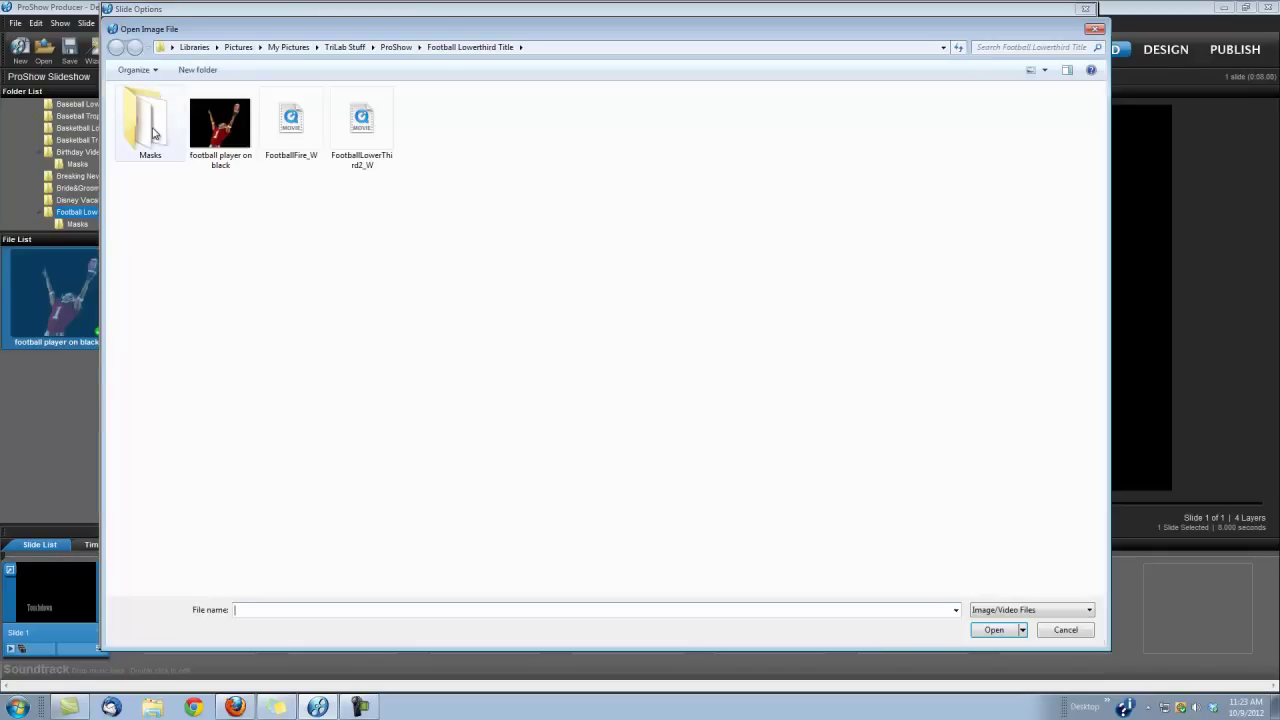
double_click(158, 132)
left_click(150, 128)
left_click(994, 630)
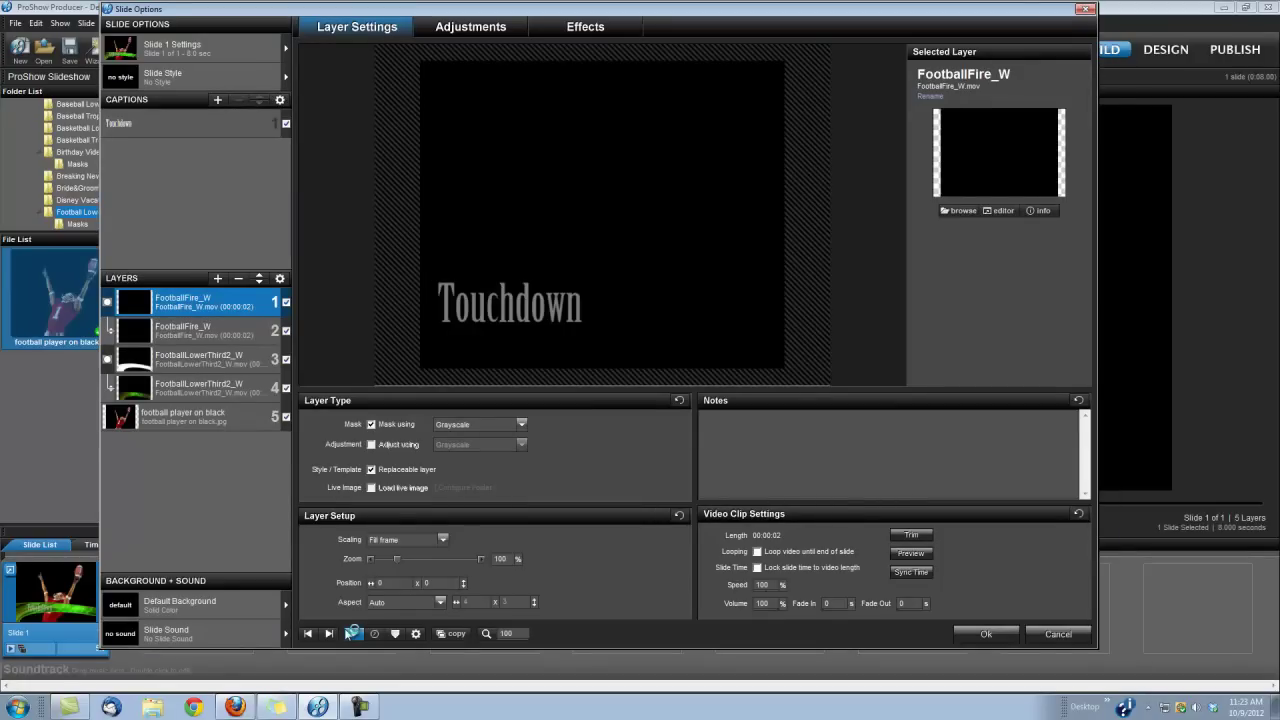
left_click(441, 602)
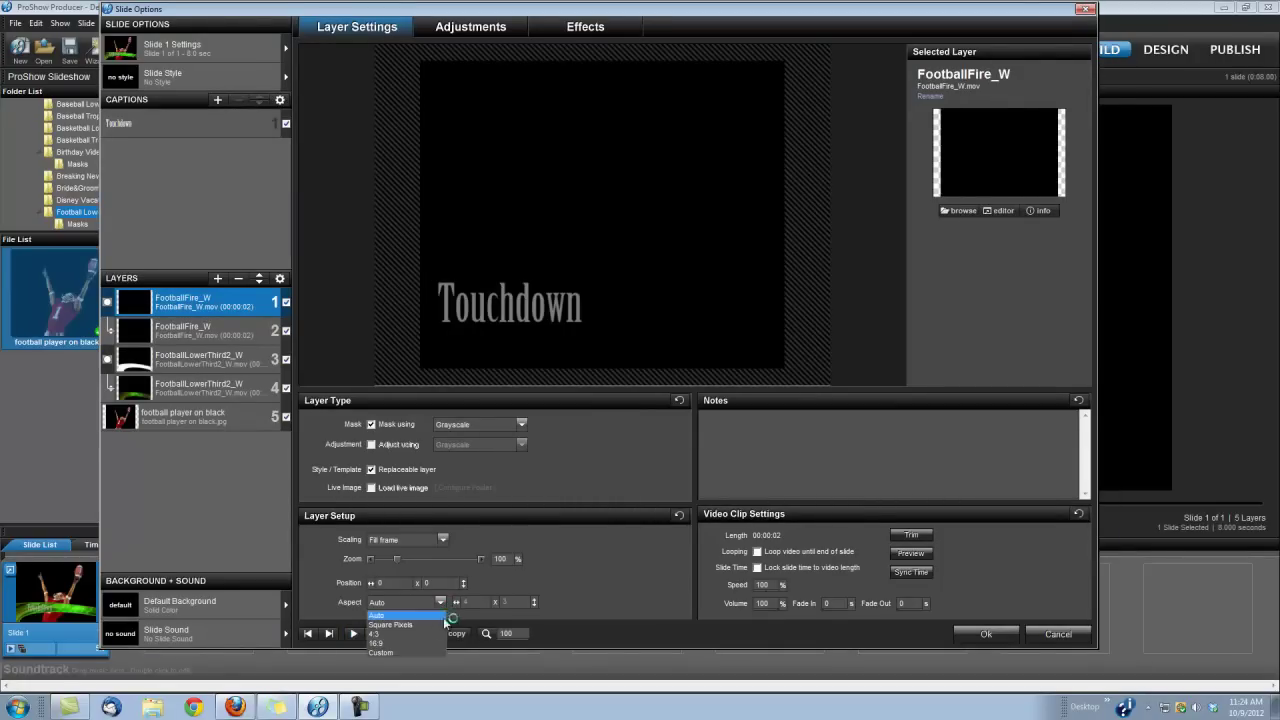
left_click(377, 642)
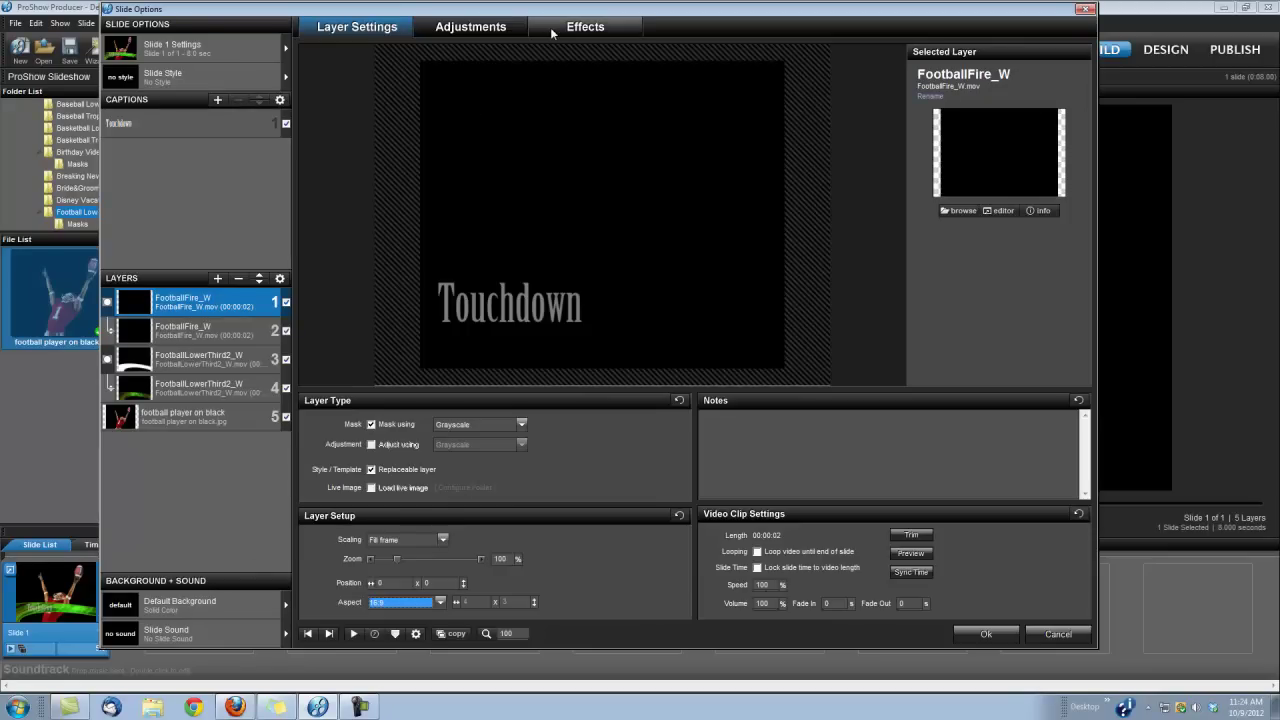
Enter Pan Y 12 for the mask layer, then Pan Y 12 for the fire video beneath it.
left_click(585, 27)
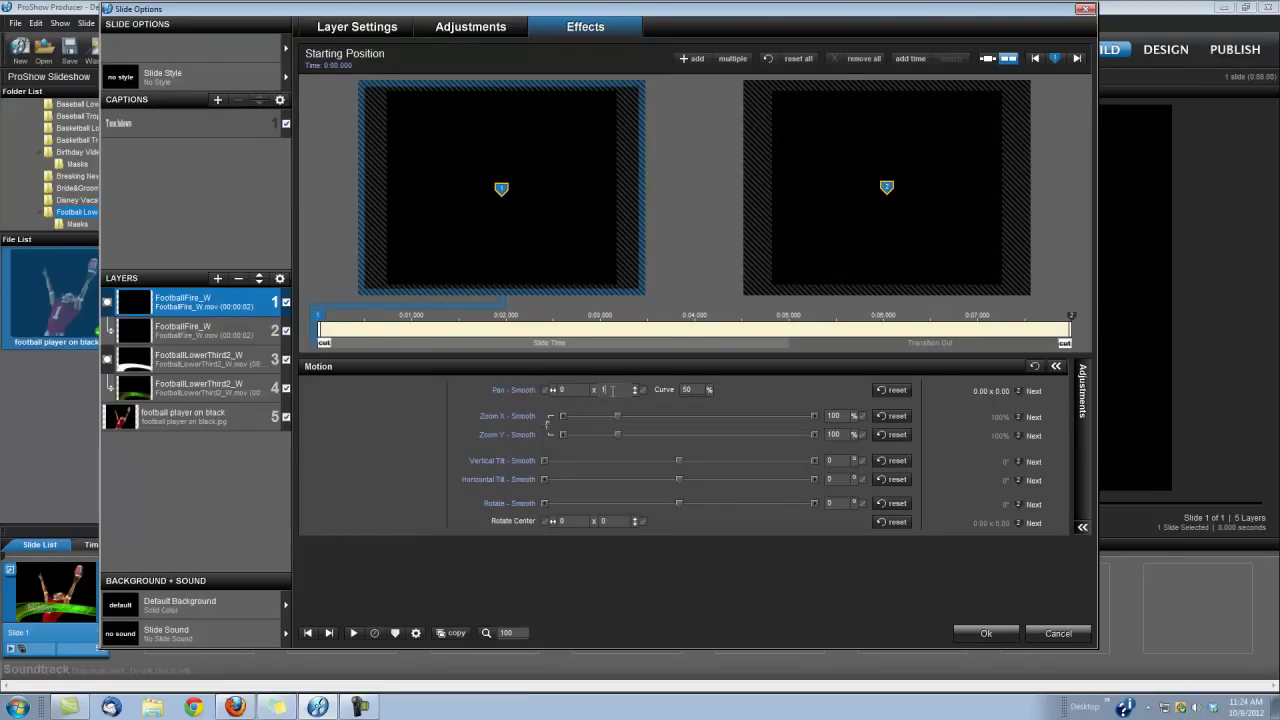
type("12")
left_click(236, 330)
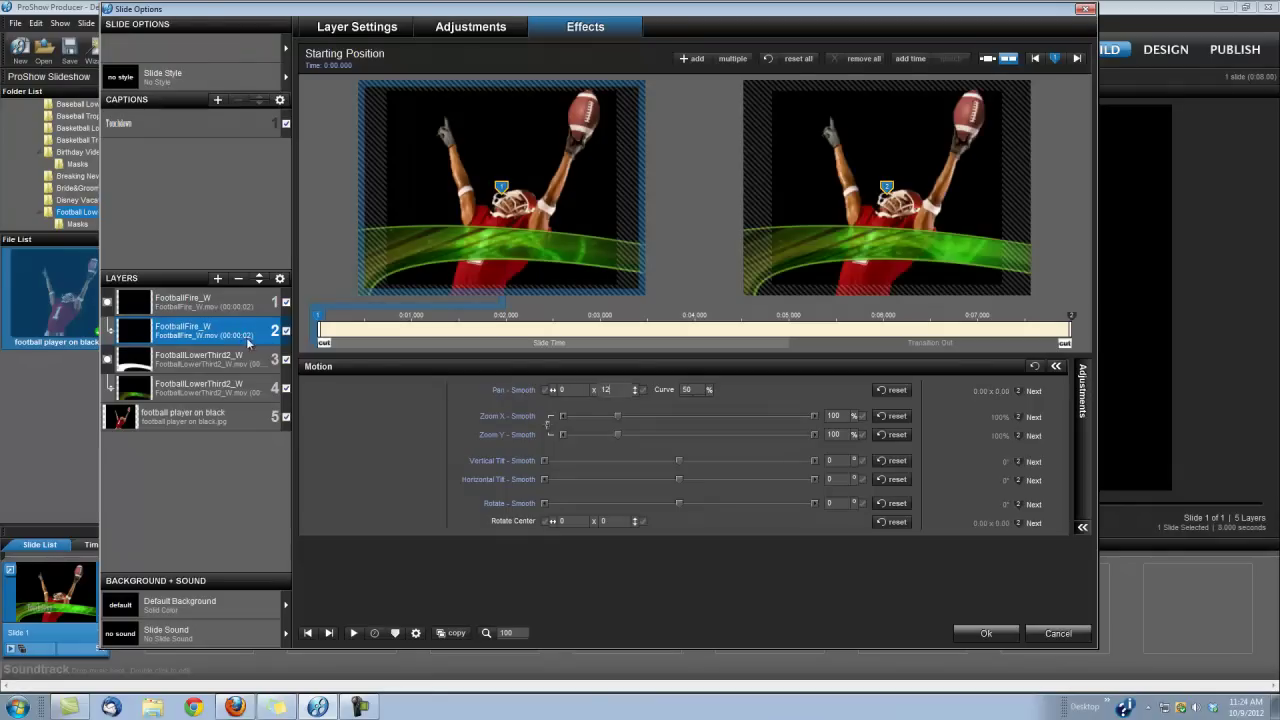
left_click(621, 389)
type("12")
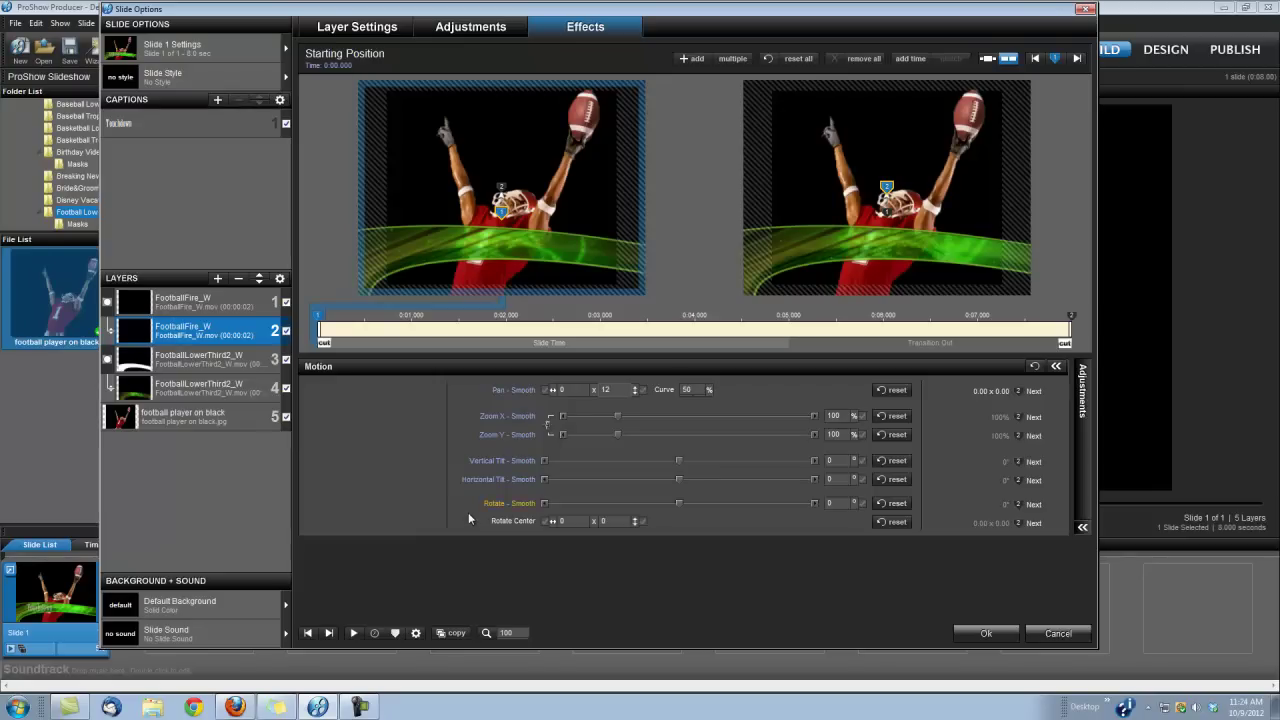
Apply the slide edits and preview the flaming football crossing the green Touchdown swoosh.
left_click(988, 634)
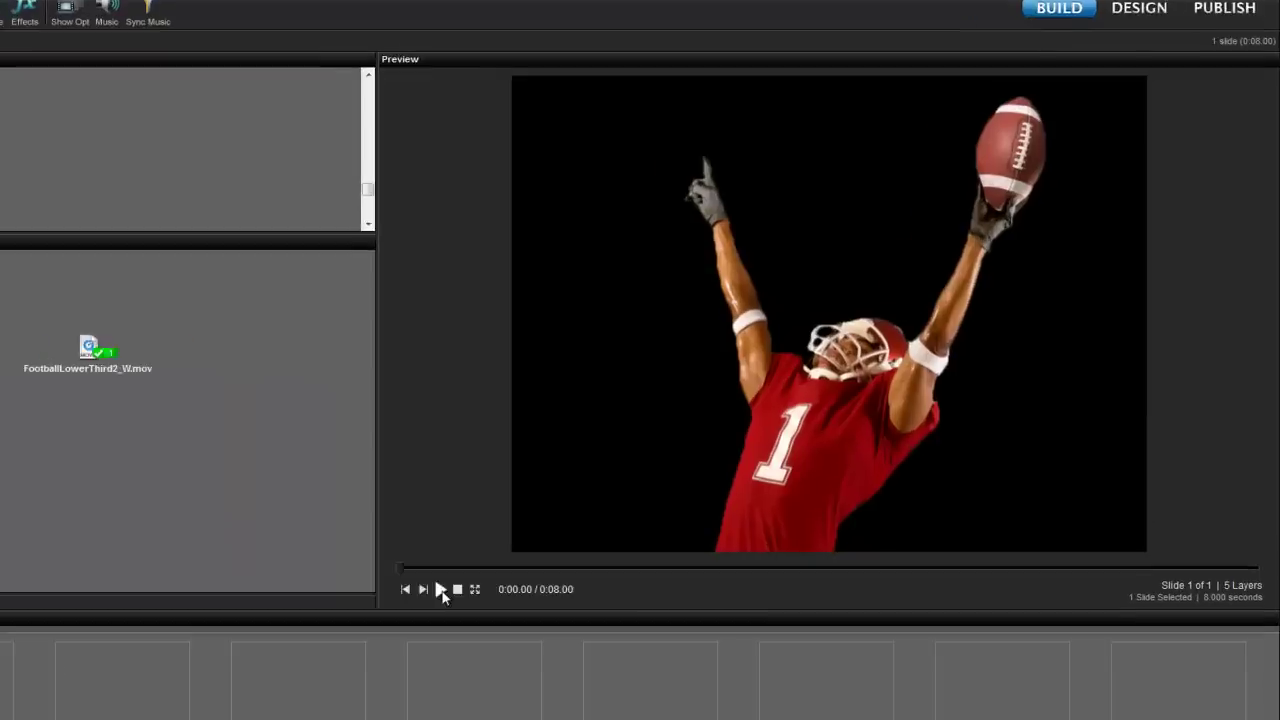
left_click(441, 591)
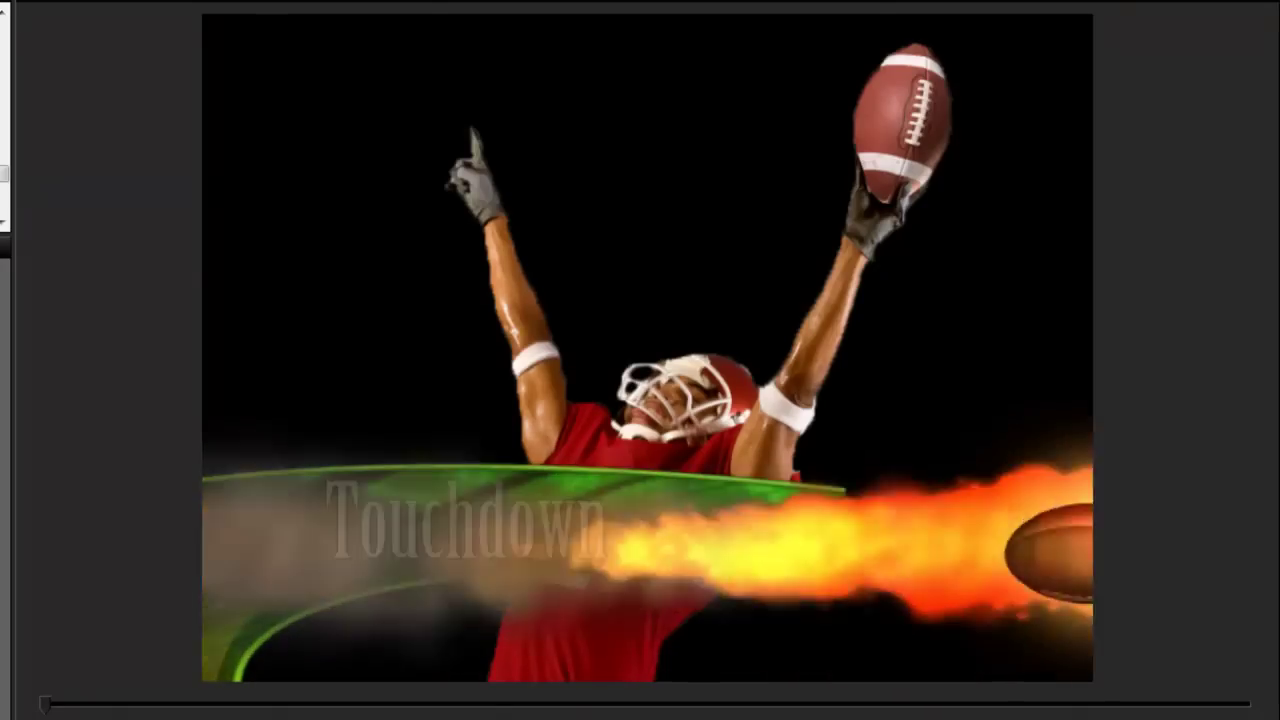